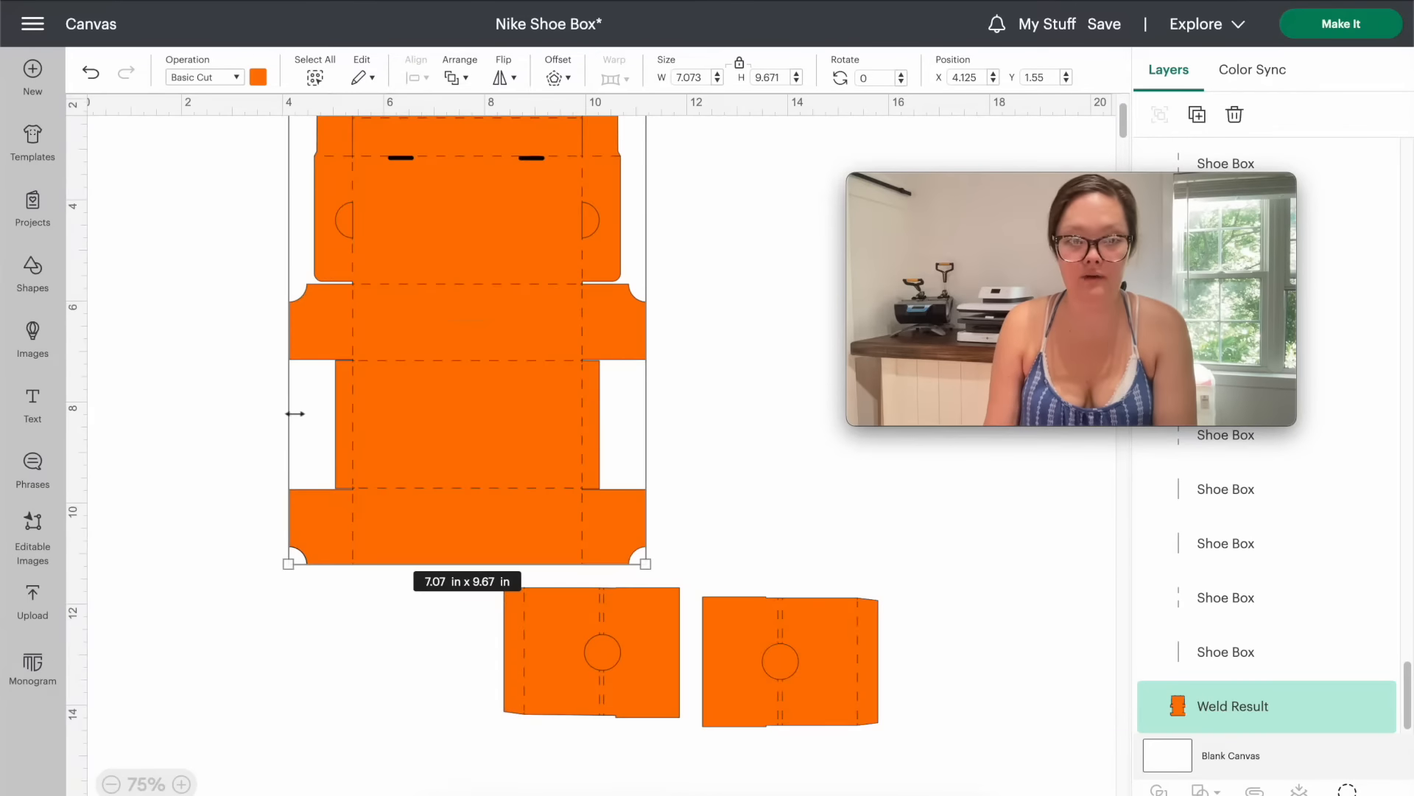
Step: Attach all the layers of the main box template so its cut and score lines stay together
{"action": "left_click", "coordinate": [257, 177]}
{"action": "left_click_drag", "start_coordinate": [257, 175], "coordinate": [645, 633]}
{"action": "left_click_drag", "start_coordinate": [519, 598], "coordinate": [514, 596]}
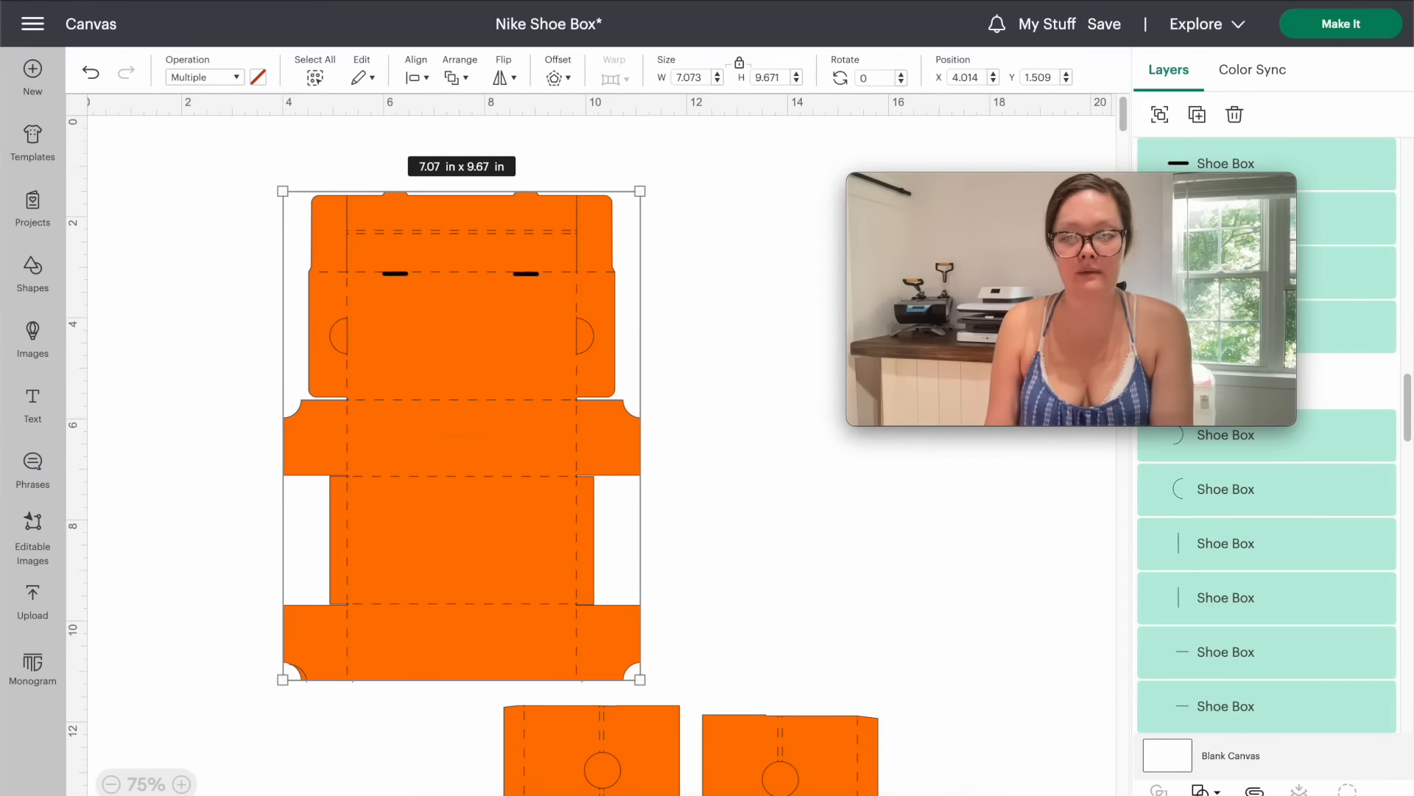
{"action": "left_click", "coordinate": [1255, 791]}
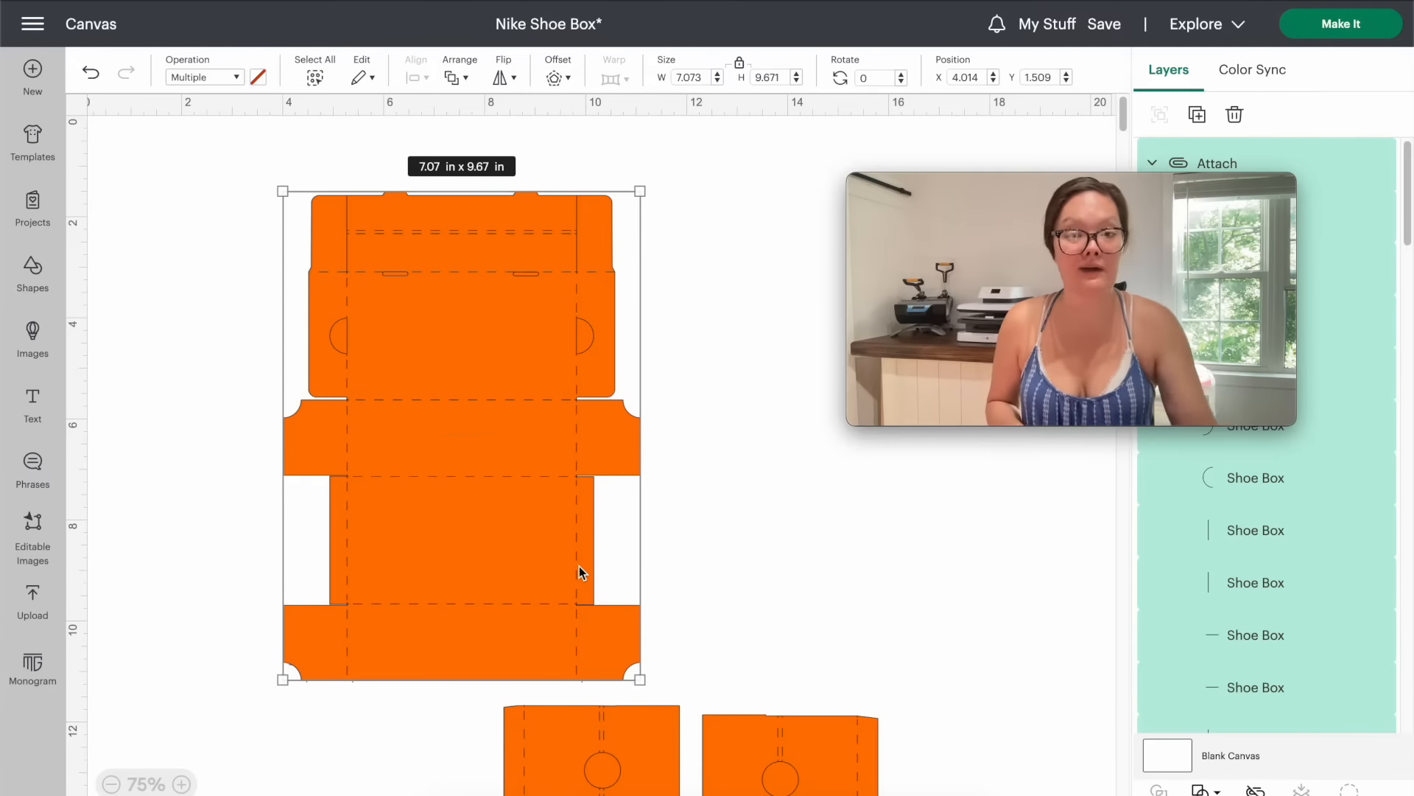
{"action": "left_click", "coordinate": [734, 568]}
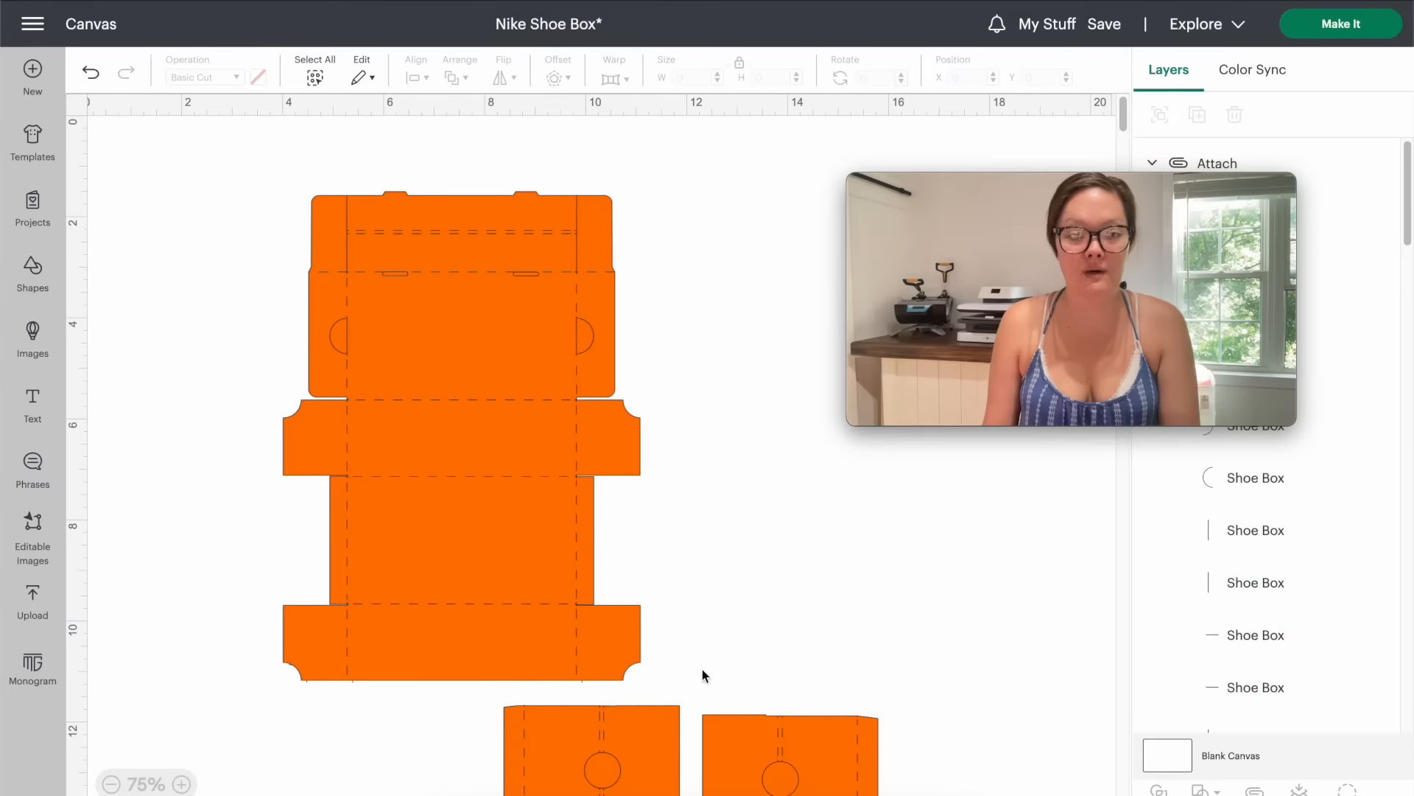
Step: Position the two loose side pieces against both sides of the box's lower central panel
{"action": "left_click_drag", "start_coordinate": [620, 762], "coordinate": [272, 532]}
{"action": "left_click_drag", "start_coordinate": [738, 779], "coordinate": [622, 546]}
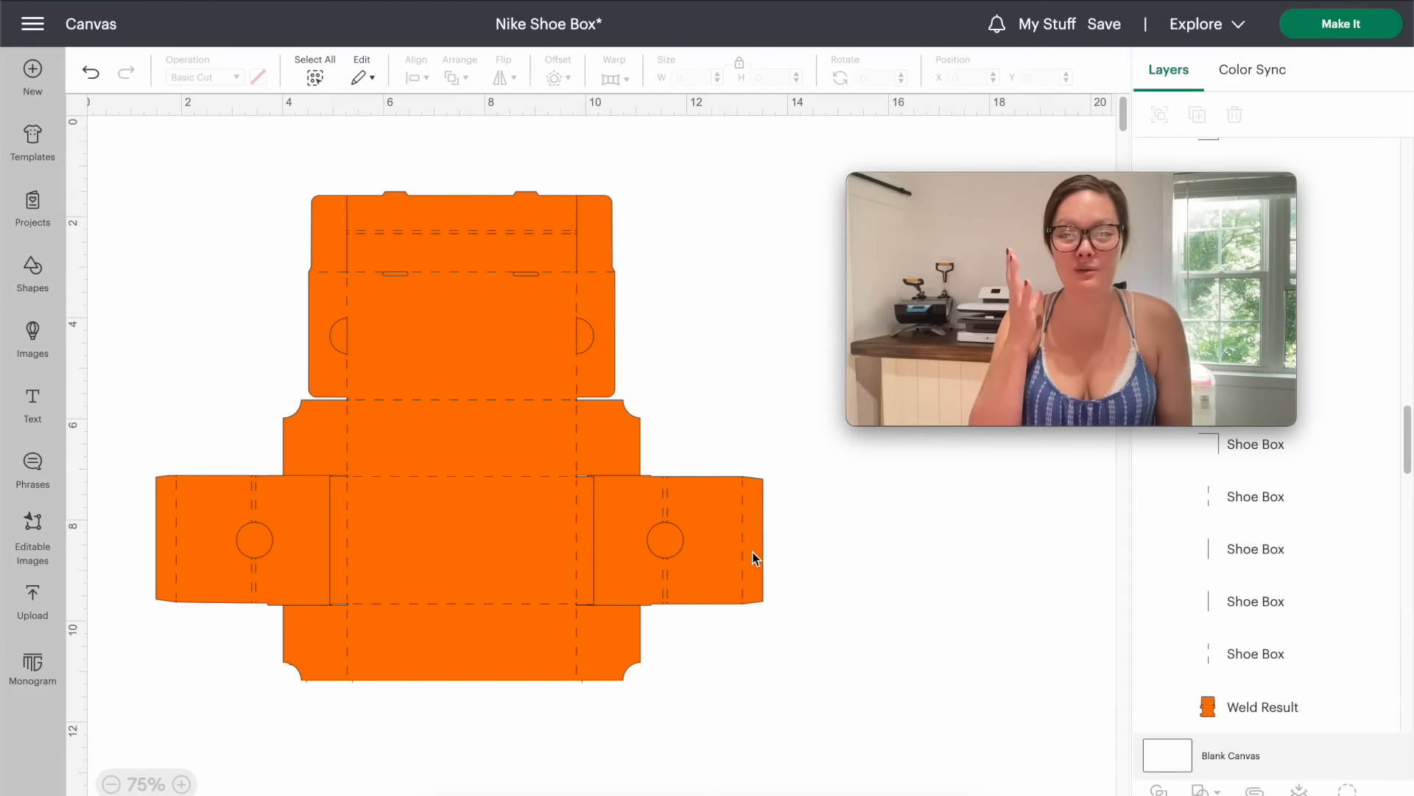
Step: Center all the box pieces on one another and set the height of the whole selection to 11.5 in
{"action": "left_click_drag", "start_coordinate": [947, 759], "coordinate": [149, 82]}
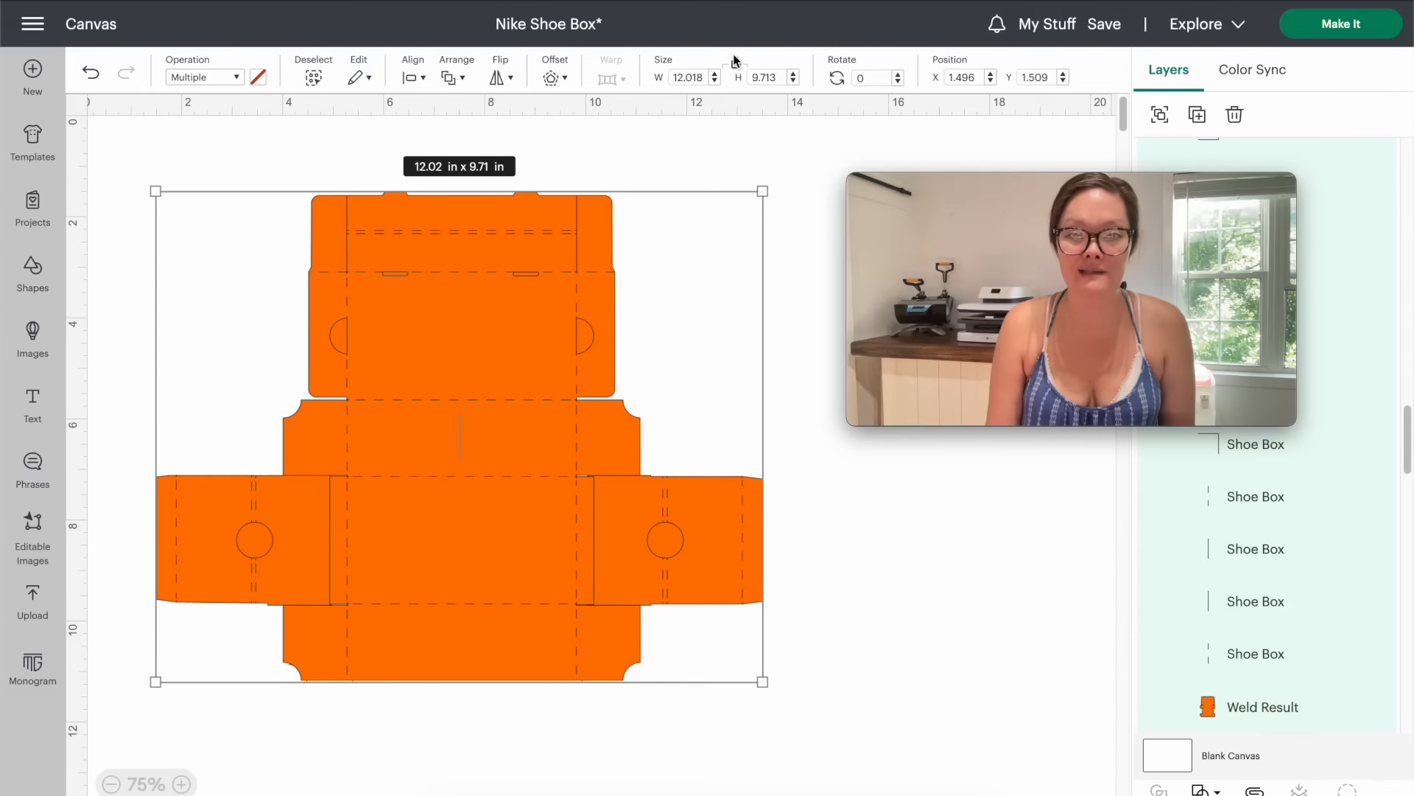
{"action": "left_click", "coordinate": [414, 78]}
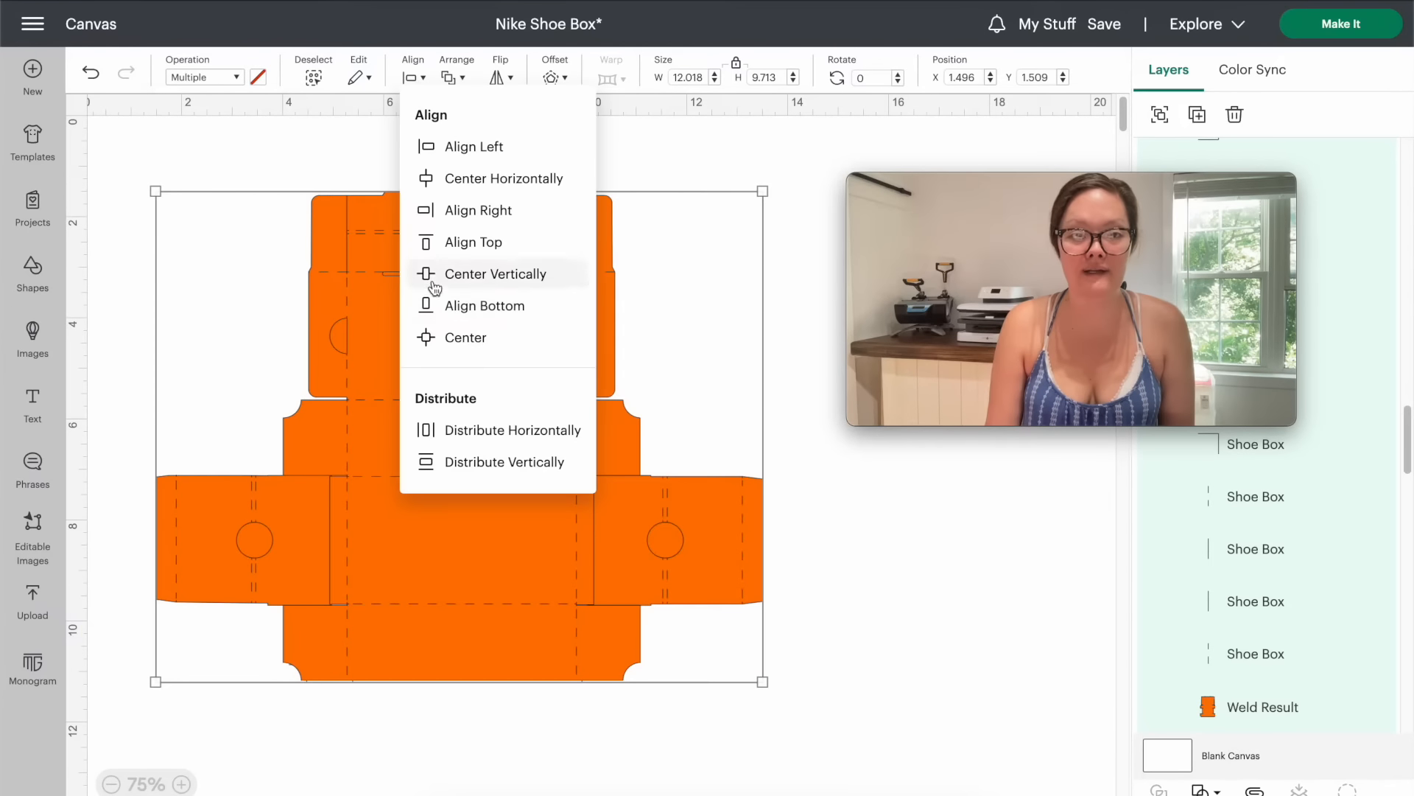
{"action": "left_click", "coordinate": [459, 335]}
{"action": "left_click", "coordinate": [752, 78]}
{"action": "type", "text": "11.5"}
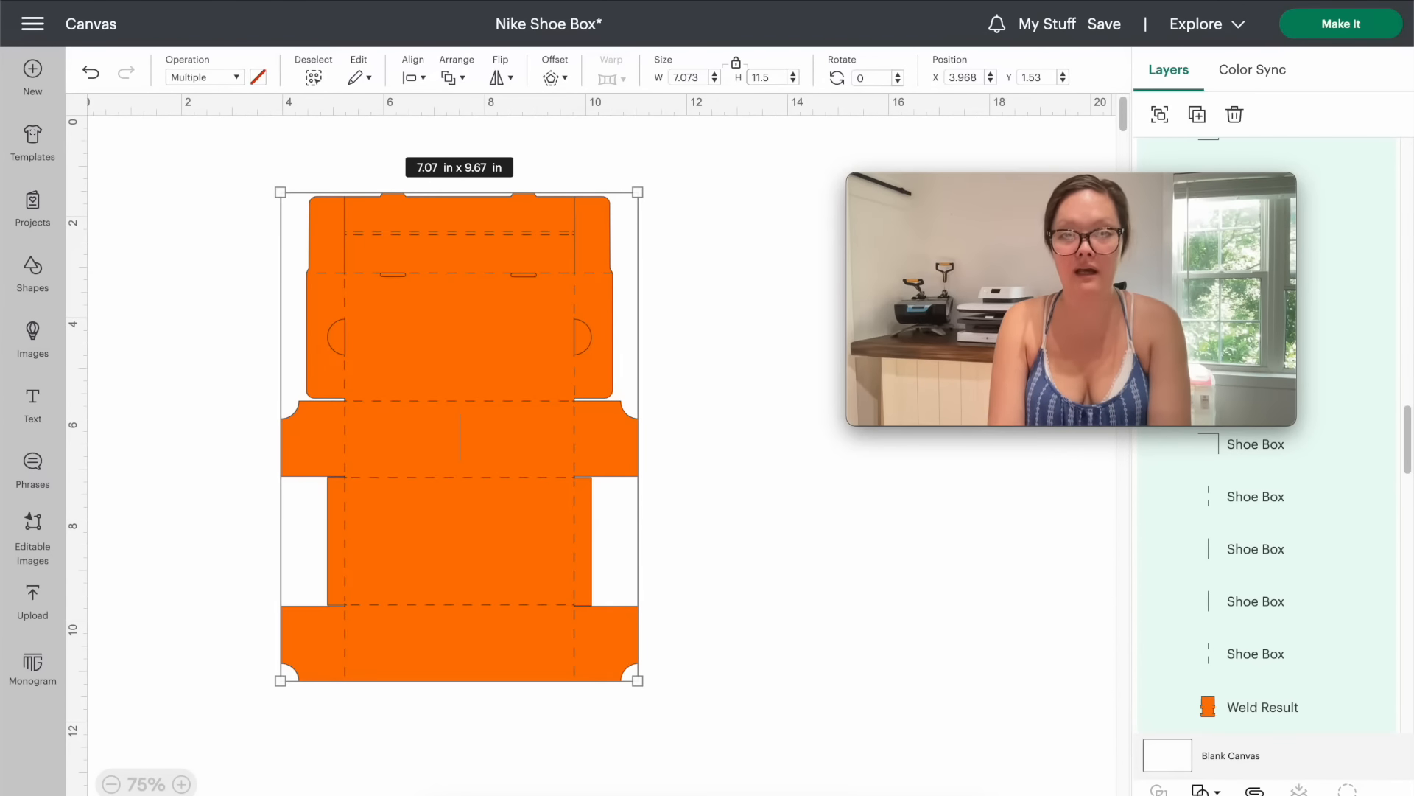
{"action": "key", "text": "Return"}
{"action": "left_click", "coordinate": [637, 184]}
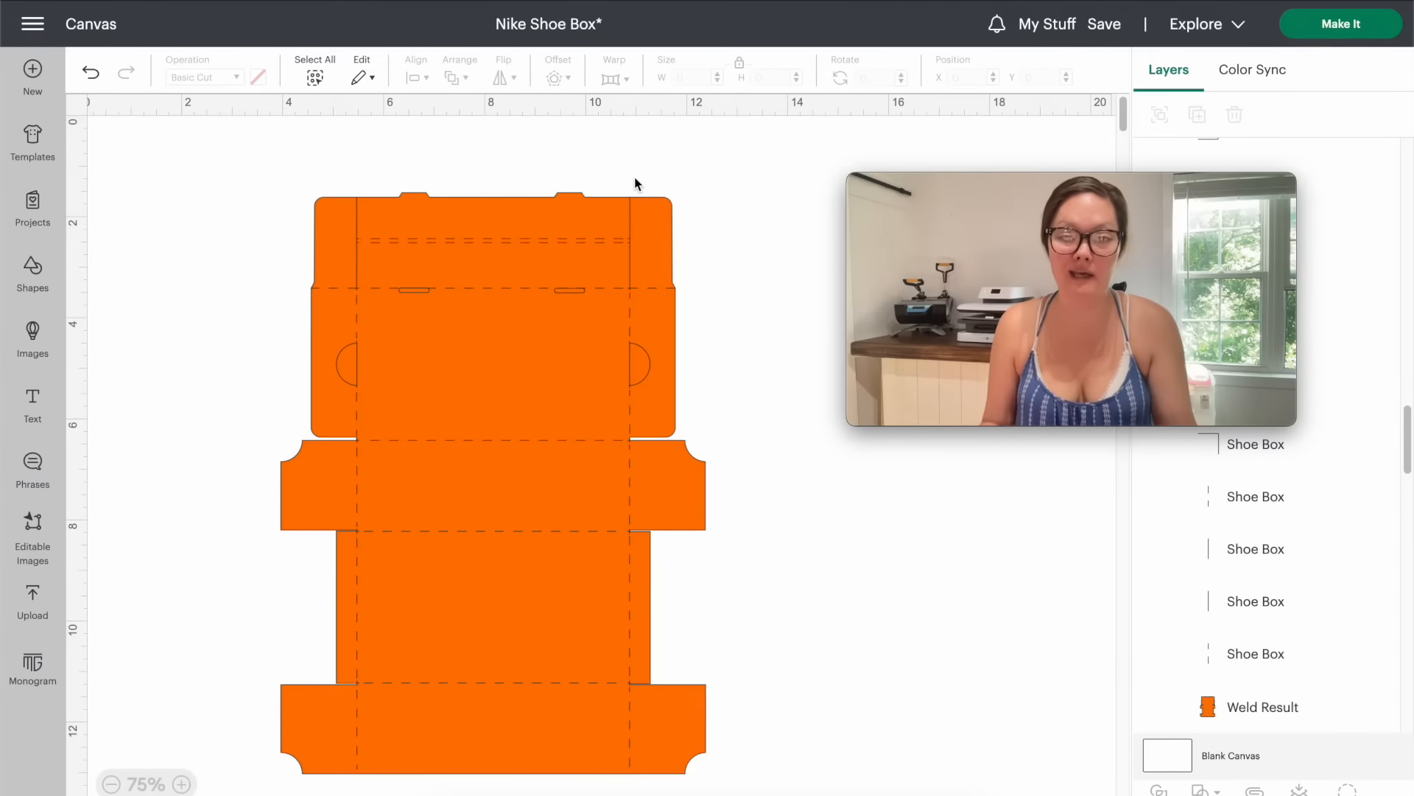
Step: Separate the stacked box pieces and place a side piece on each side of the lower central panel
{"action": "left_click_drag", "start_coordinate": [506, 244], "coordinate": [828, 240]}
{"action": "left_click_drag", "start_coordinate": [519, 470], "coordinate": [383, 524]}
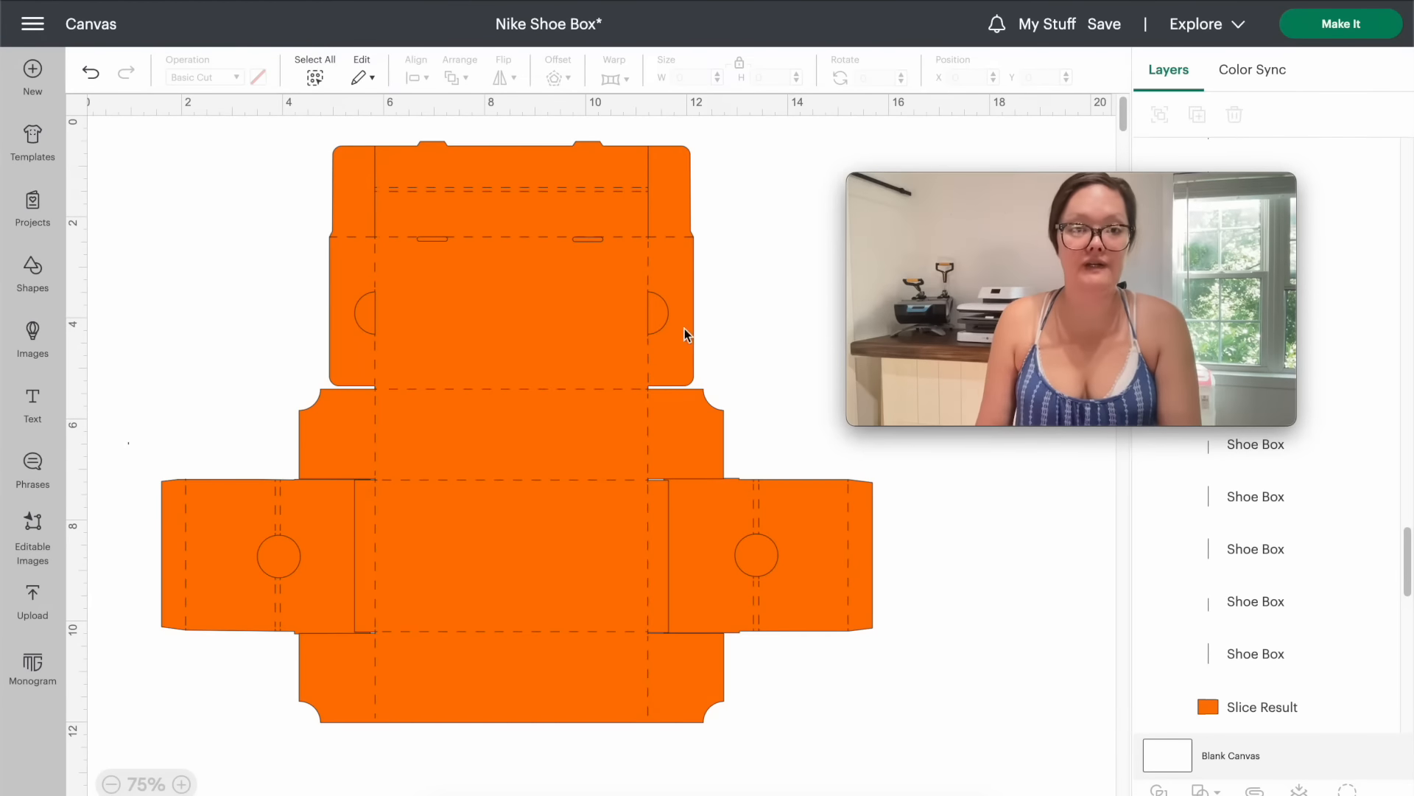
Step: Switch to a new Safari window and run a Google image search for "nike swoosh png"
{"action": "right_click", "coordinate": [562, 794]}
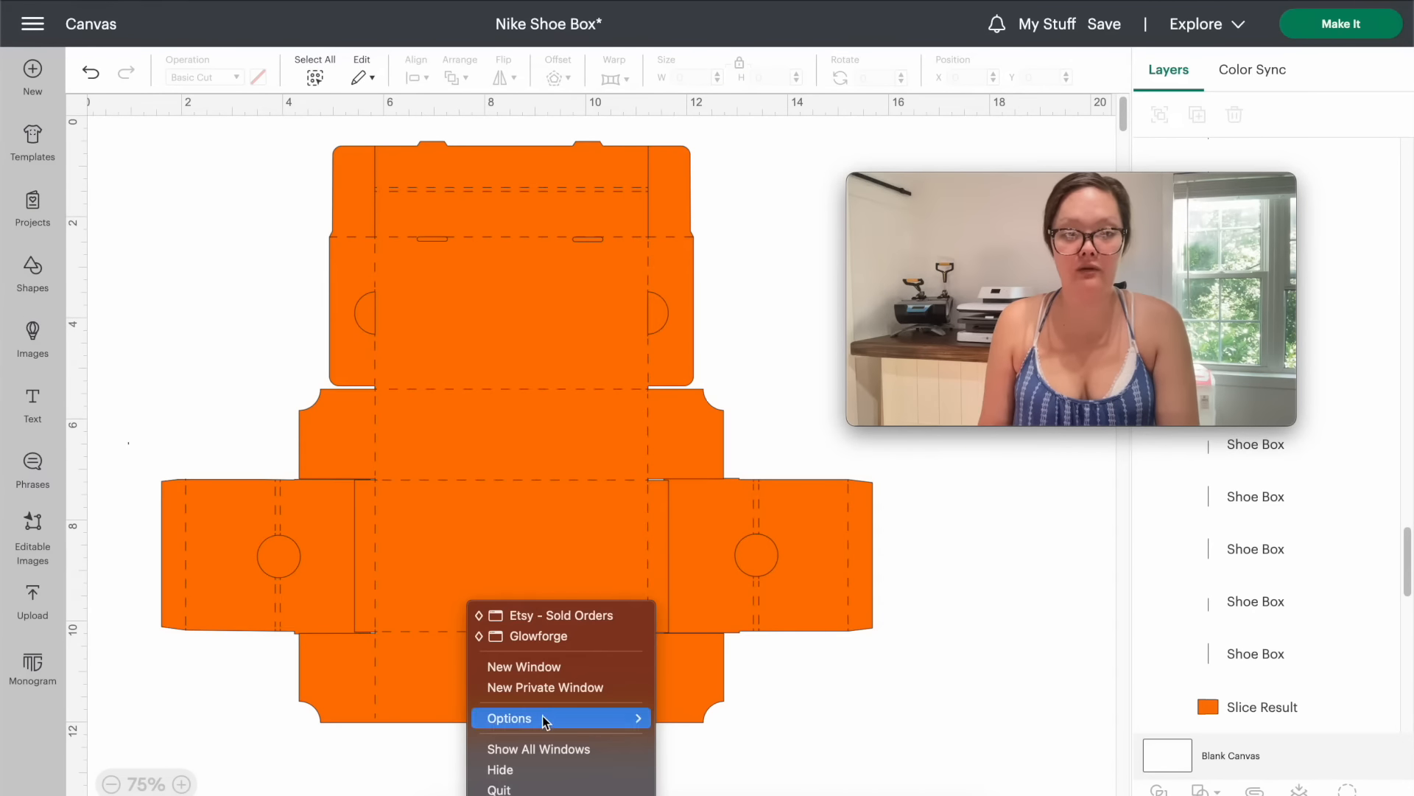
{"action": "left_click", "coordinate": [551, 669]}
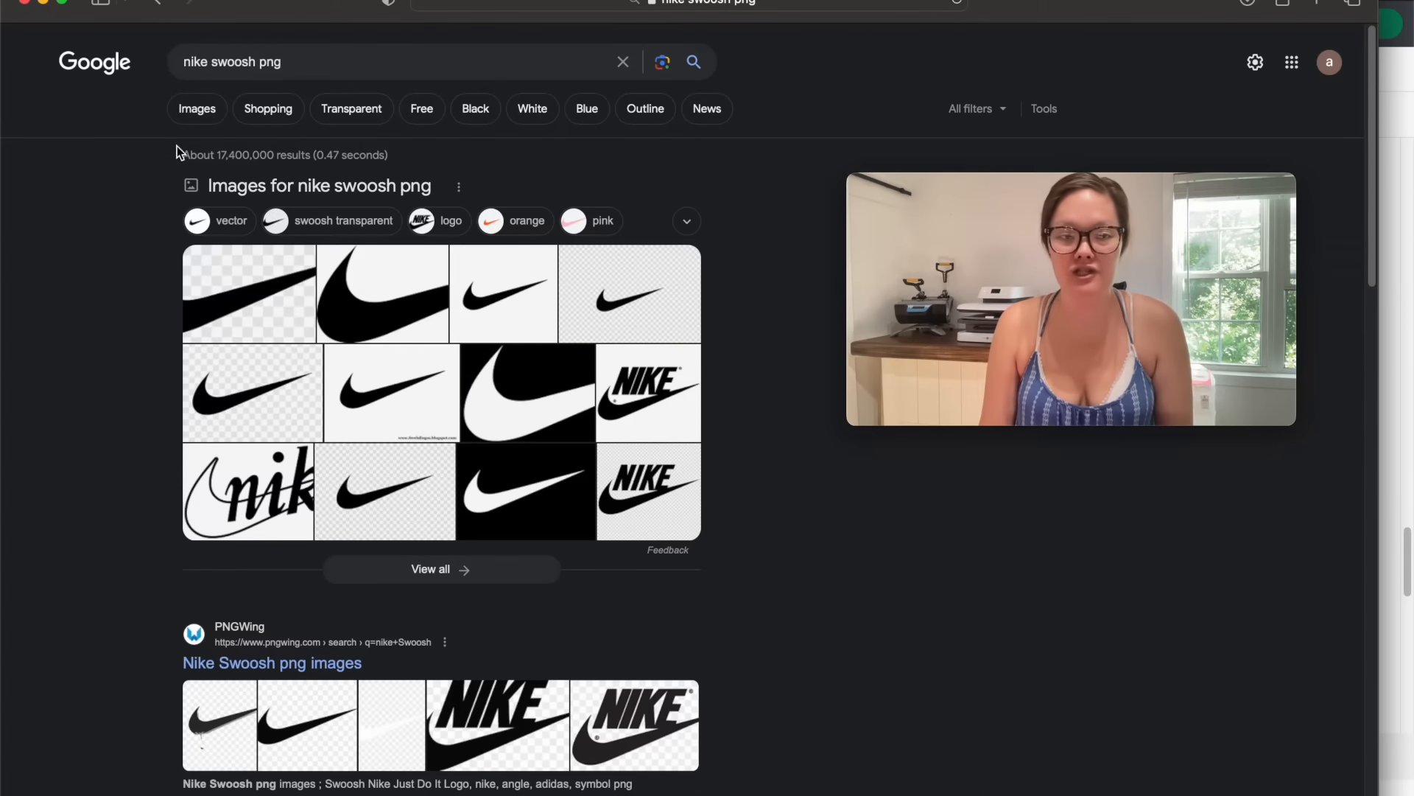
{"action": "left_click", "coordinate": [190, 112]}
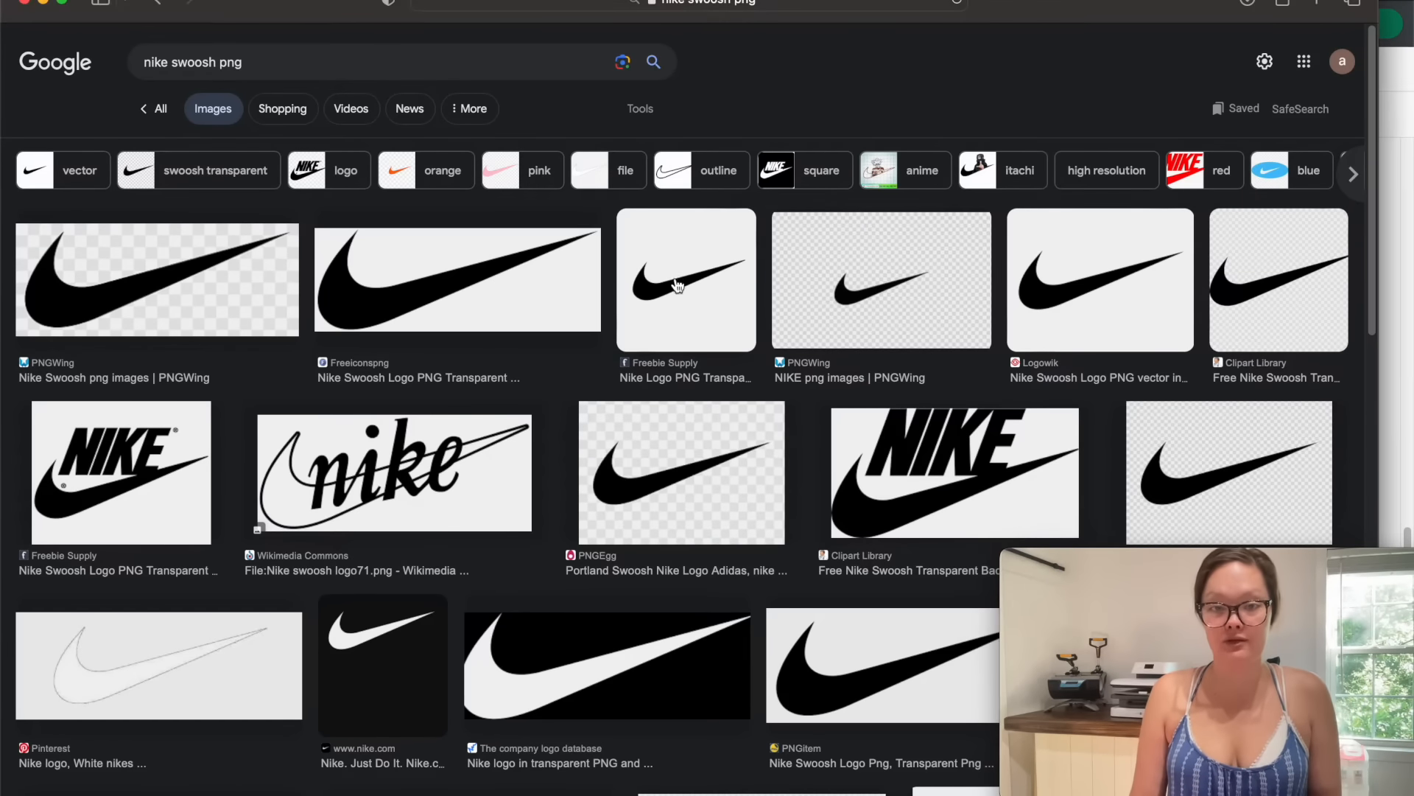
Step: Compare several swoosh image results and open the Freebie Supply Nike logo image in a new tab
{"action": "left_click", "coordinate": [679, 272]}
{"action": "left_click", "coordinate": [576, 157]}
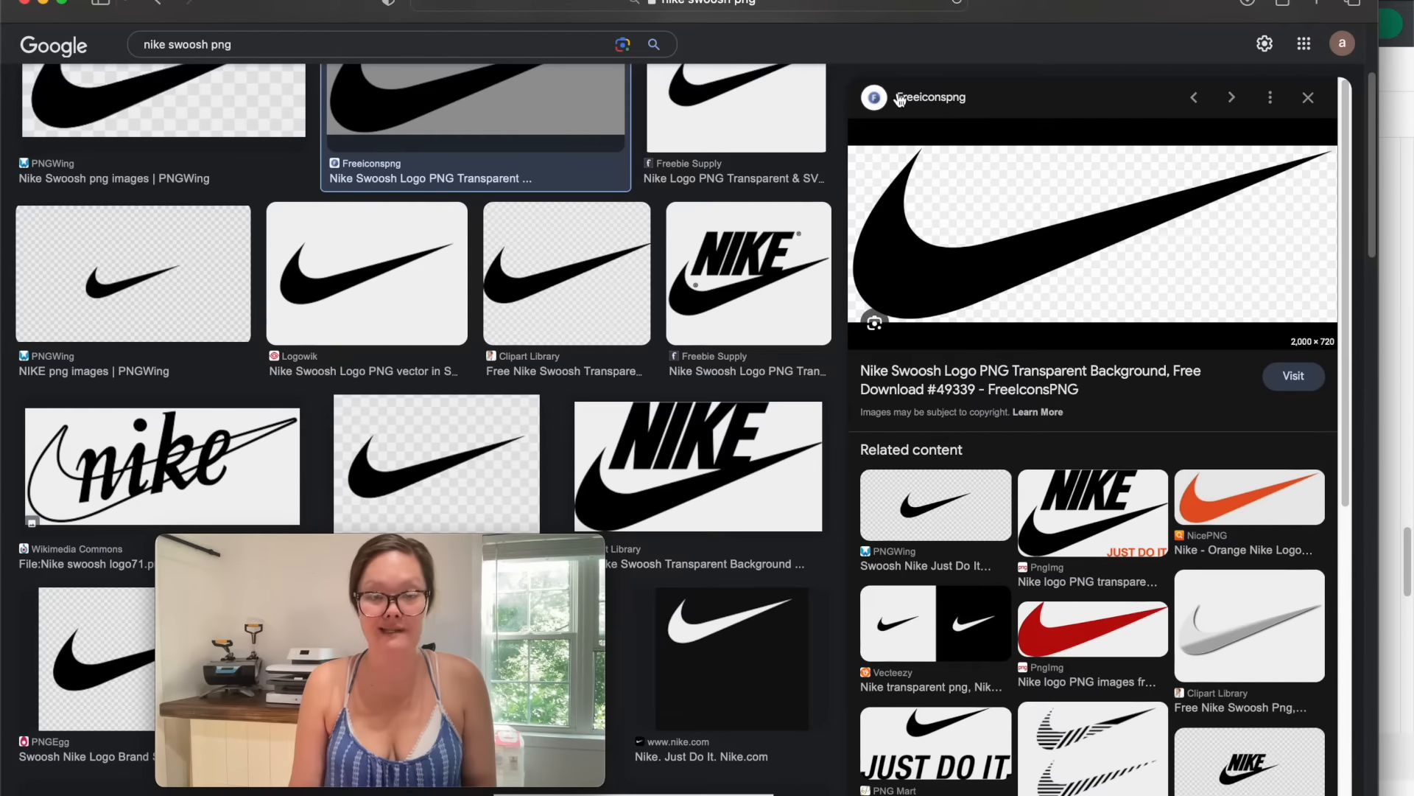
{"action": "key", "text": "Right"}
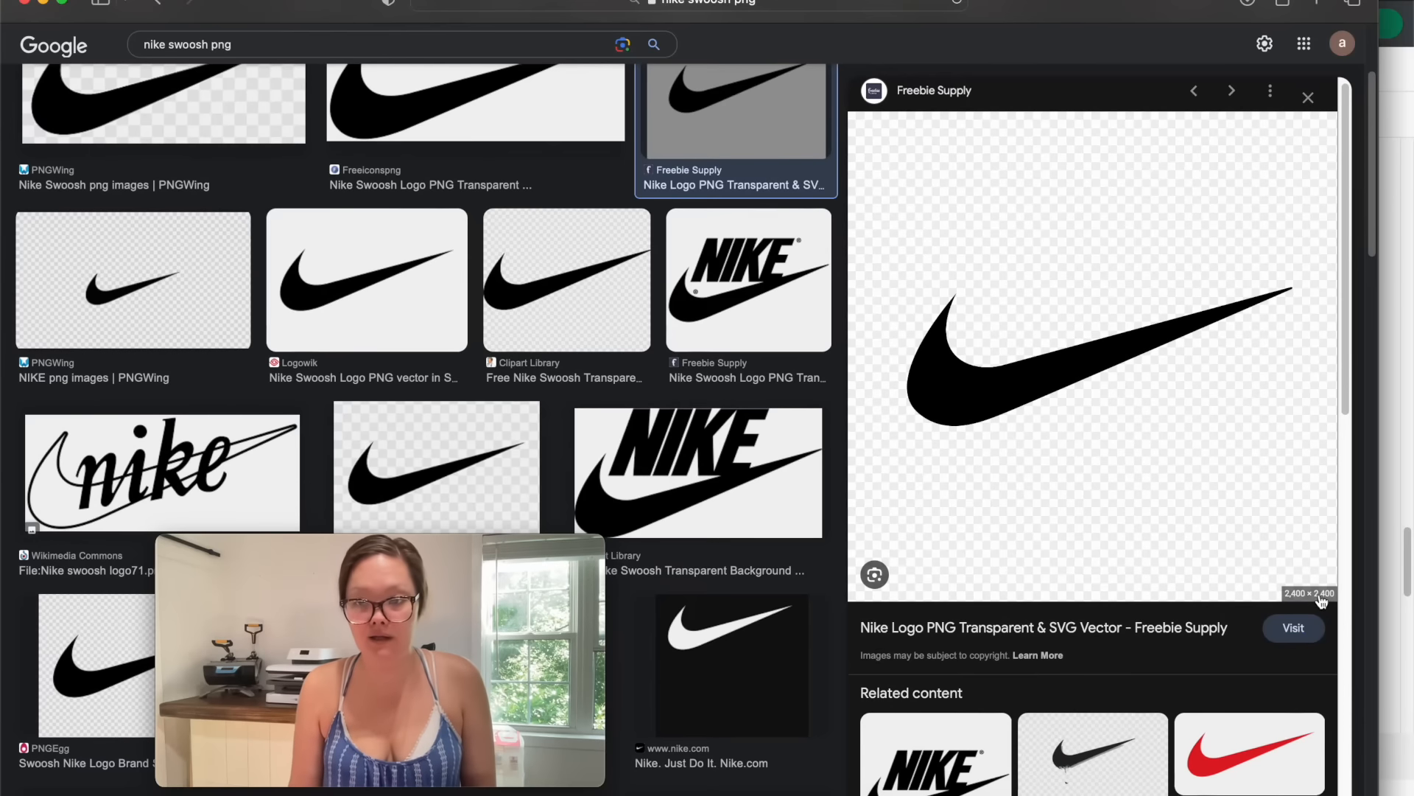
{"action": "left_click", "coordinate": [372, 278]}
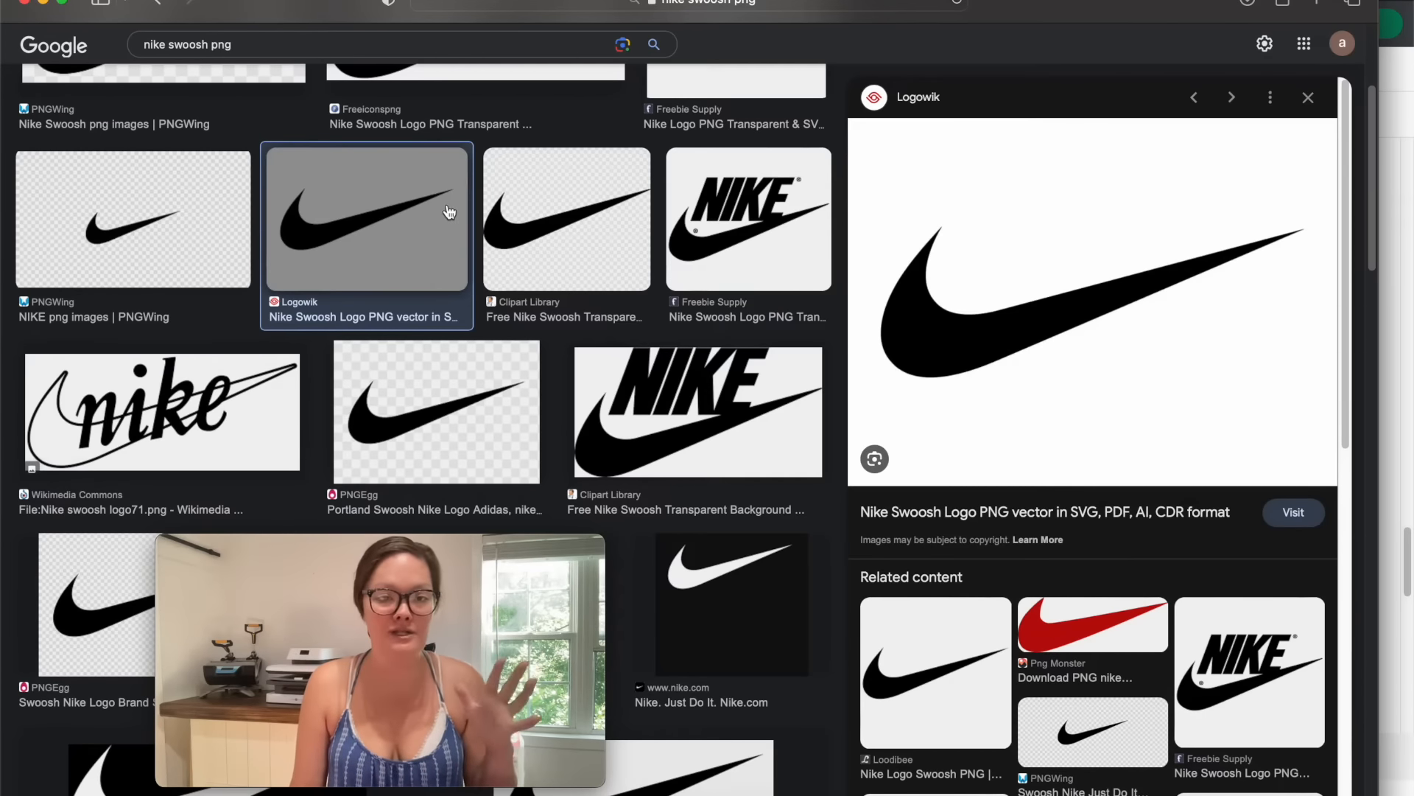
{"action": "scroll", "coordinate": [442, 214], "scroll_direction": "up", "scroll_amount": 3}
{"action": "left_click", "coordinate": [735, 243]}
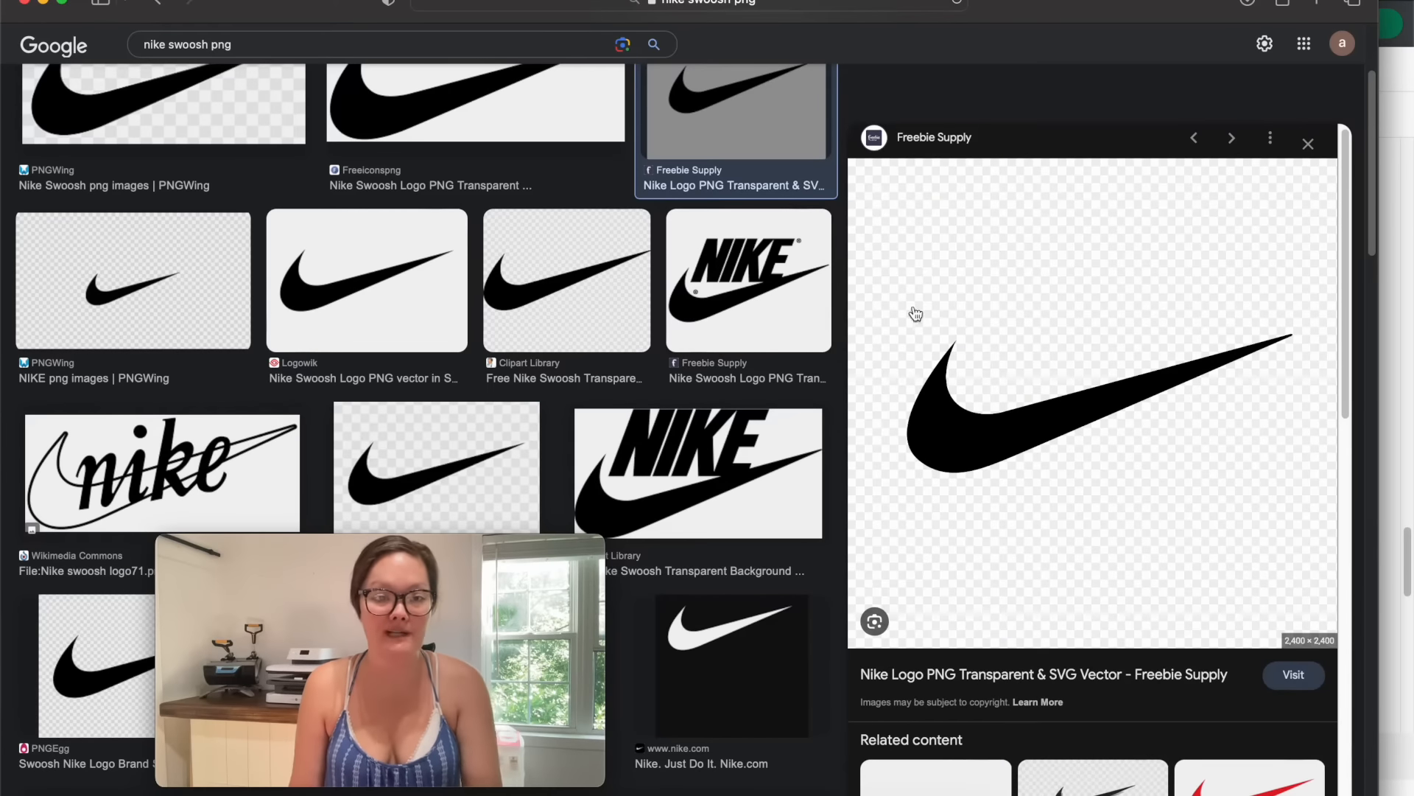
{"action": "right_click", "coordinate": [951, 402]}
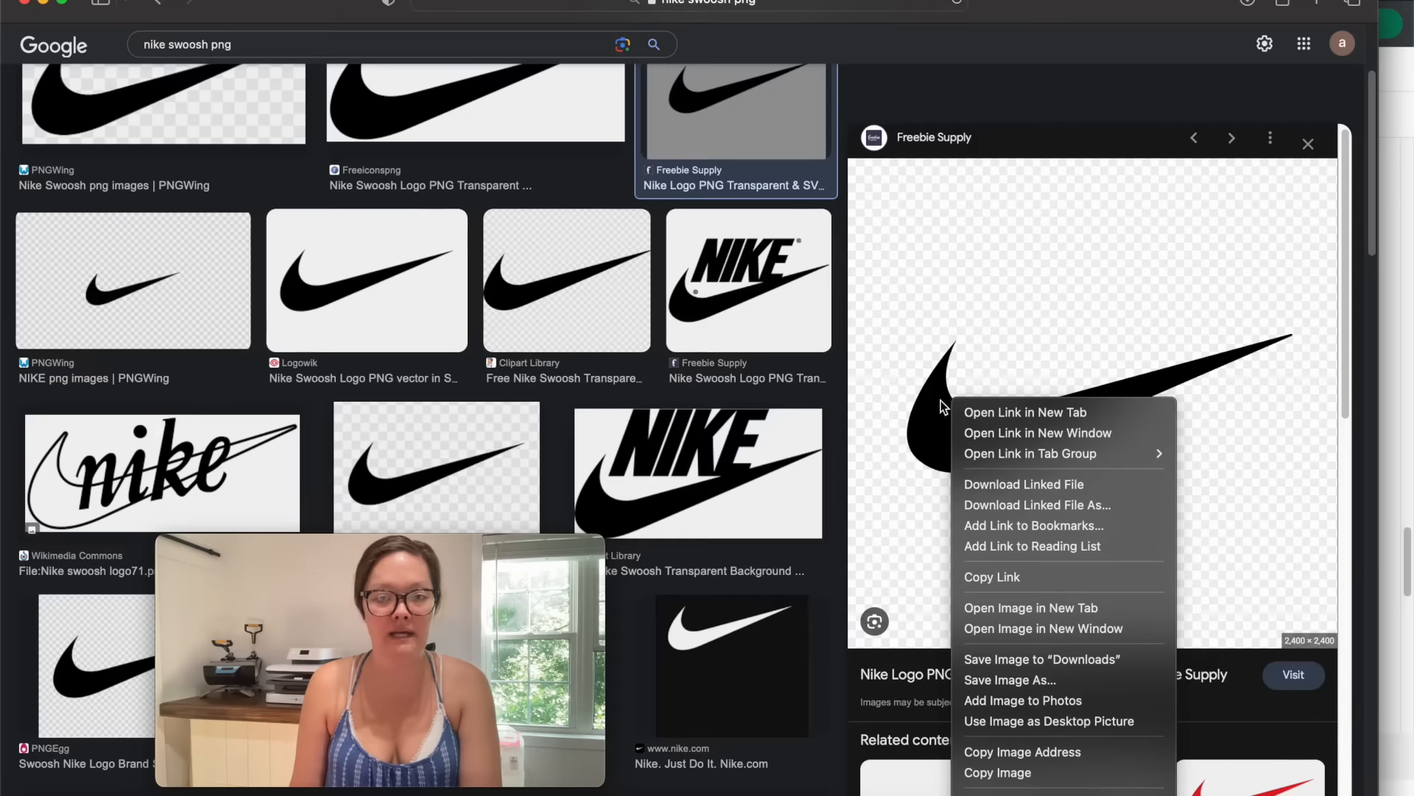
{"action": "left_click", "coordinate": [1127, 613]}
Step: Capture a screenshot of just the area around the whole black swoosh
{"action": "left_click_drag", "start_coordinate": [388, 135], "coordinate": [332, 6]}
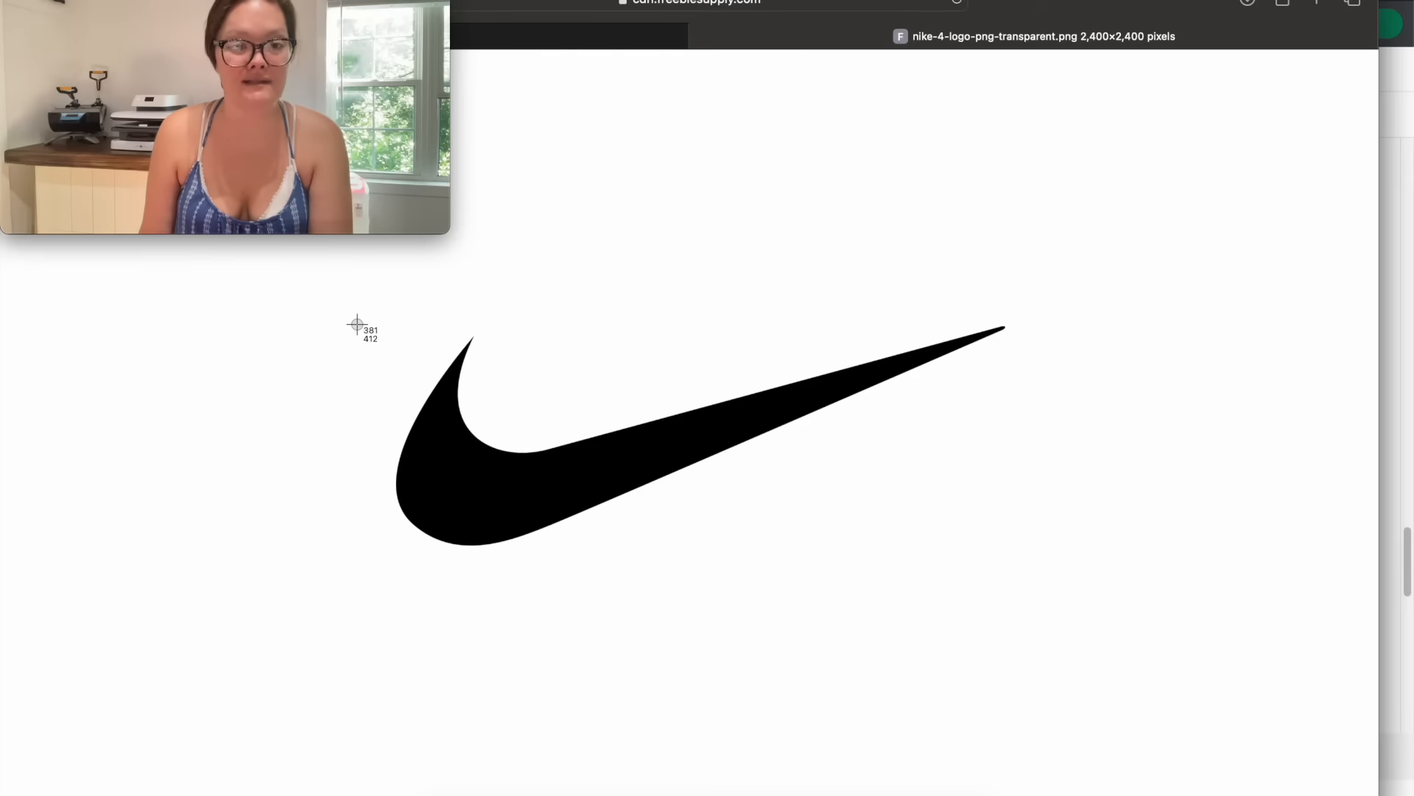
{"action": "left_click_drag", "start_coordinate": [288, 271], "coordinate": [822, 617]}
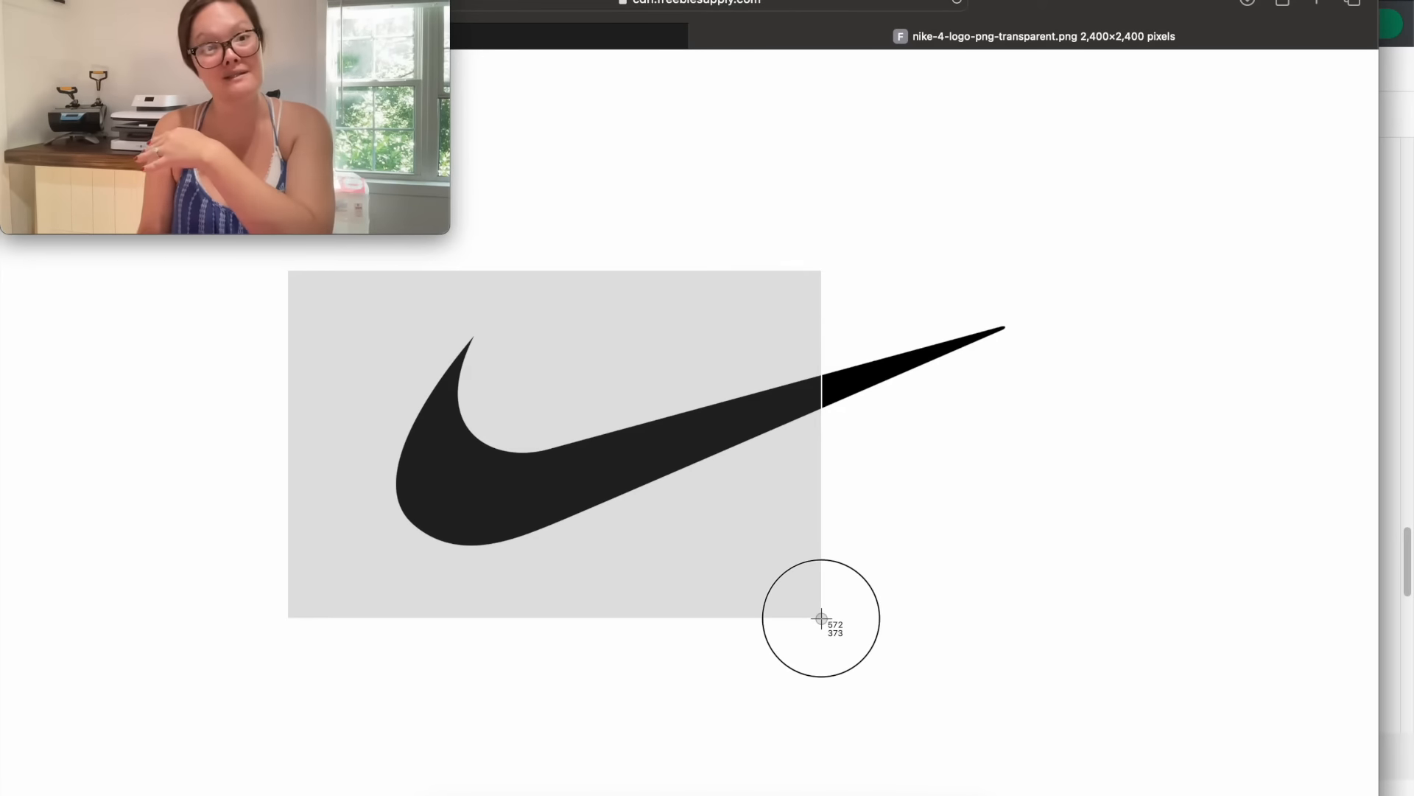
{"action": "left_click_drag", "start_coordinate": [822, 617], "coordinate": [1051, 600]}
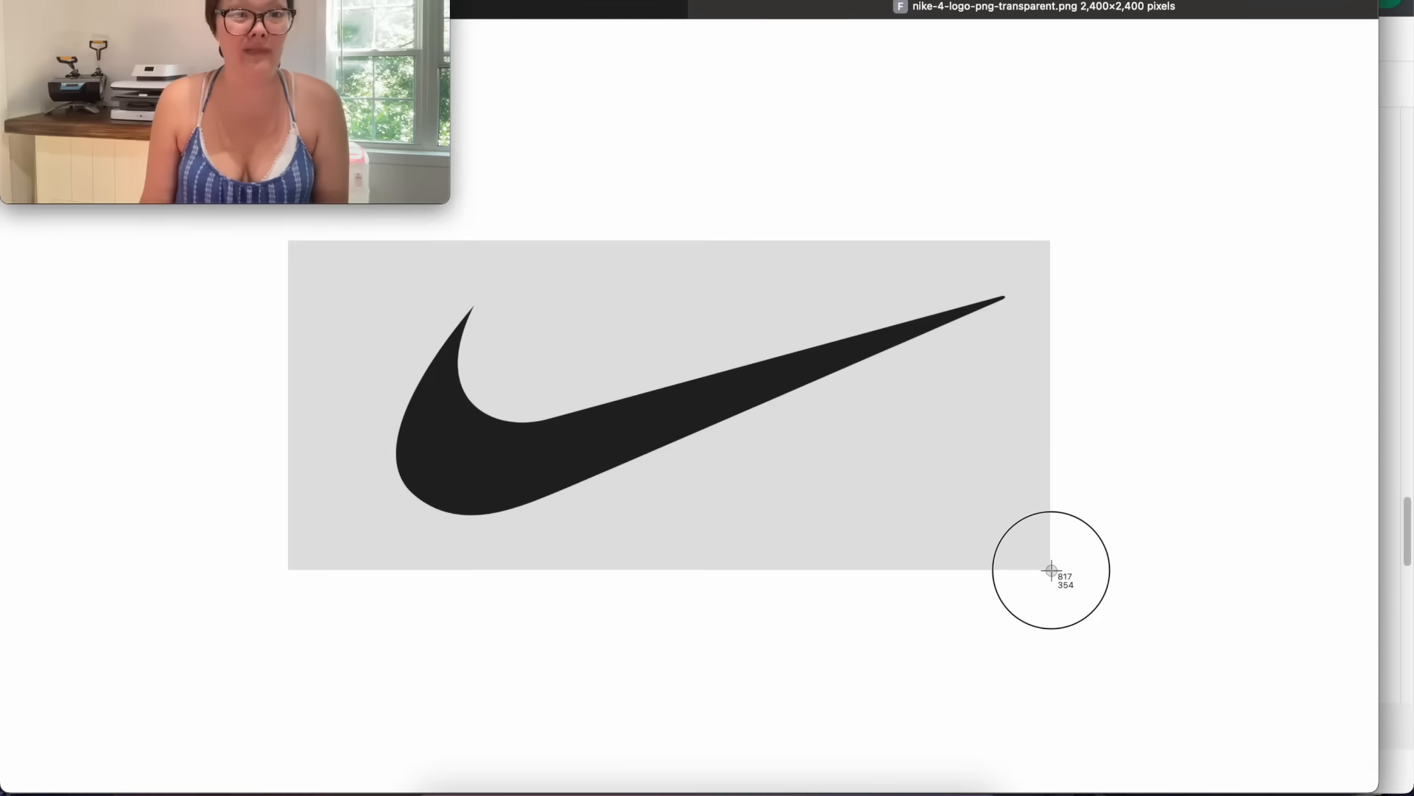
{"action": "left_click_drag", "start_coordinate": [1051, 570], "coordinate": [1051, 571]}
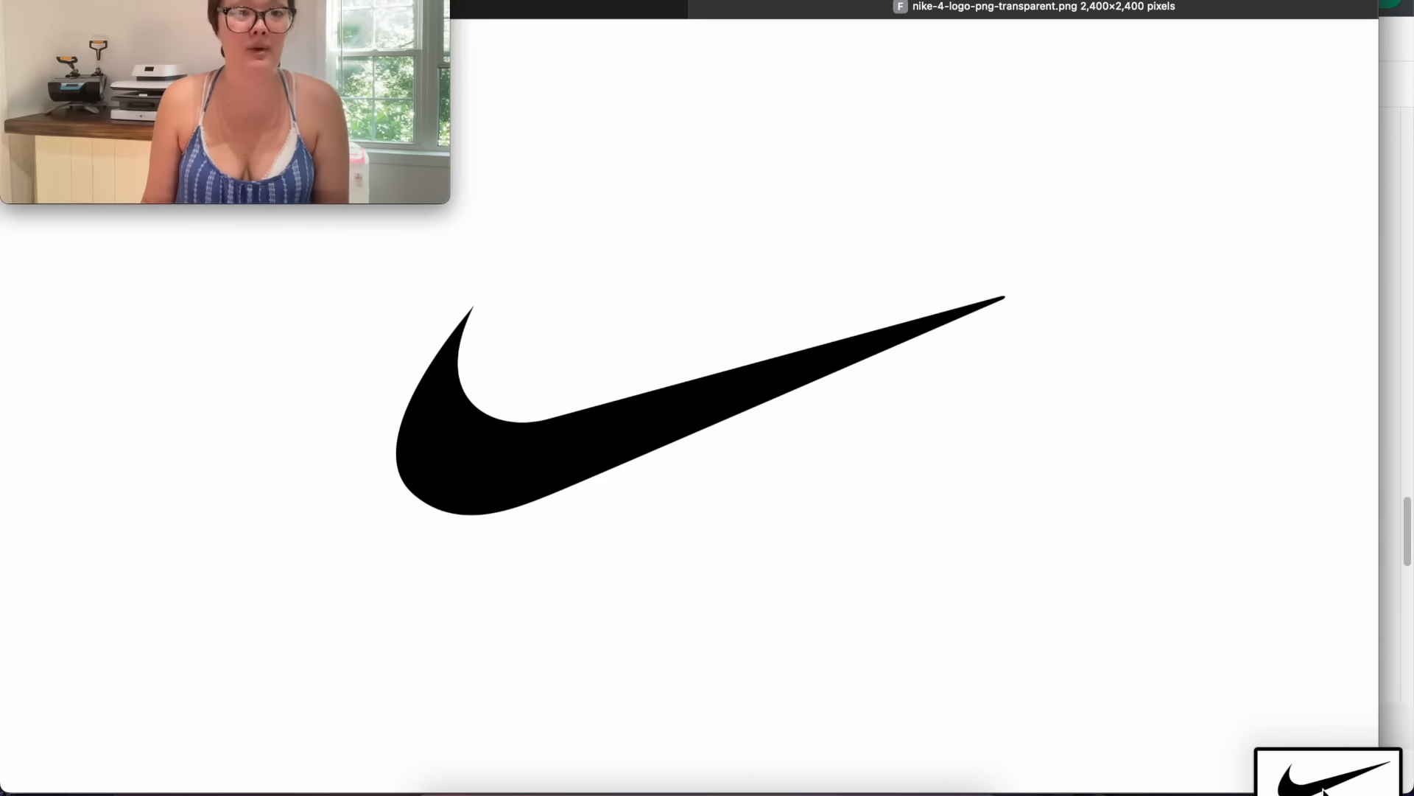
Step: Switch back to Cricut Design Space and upload the swoosh screenshot with the Complex image type
{"action": "left_click", "coordinate": [1404, 666]}
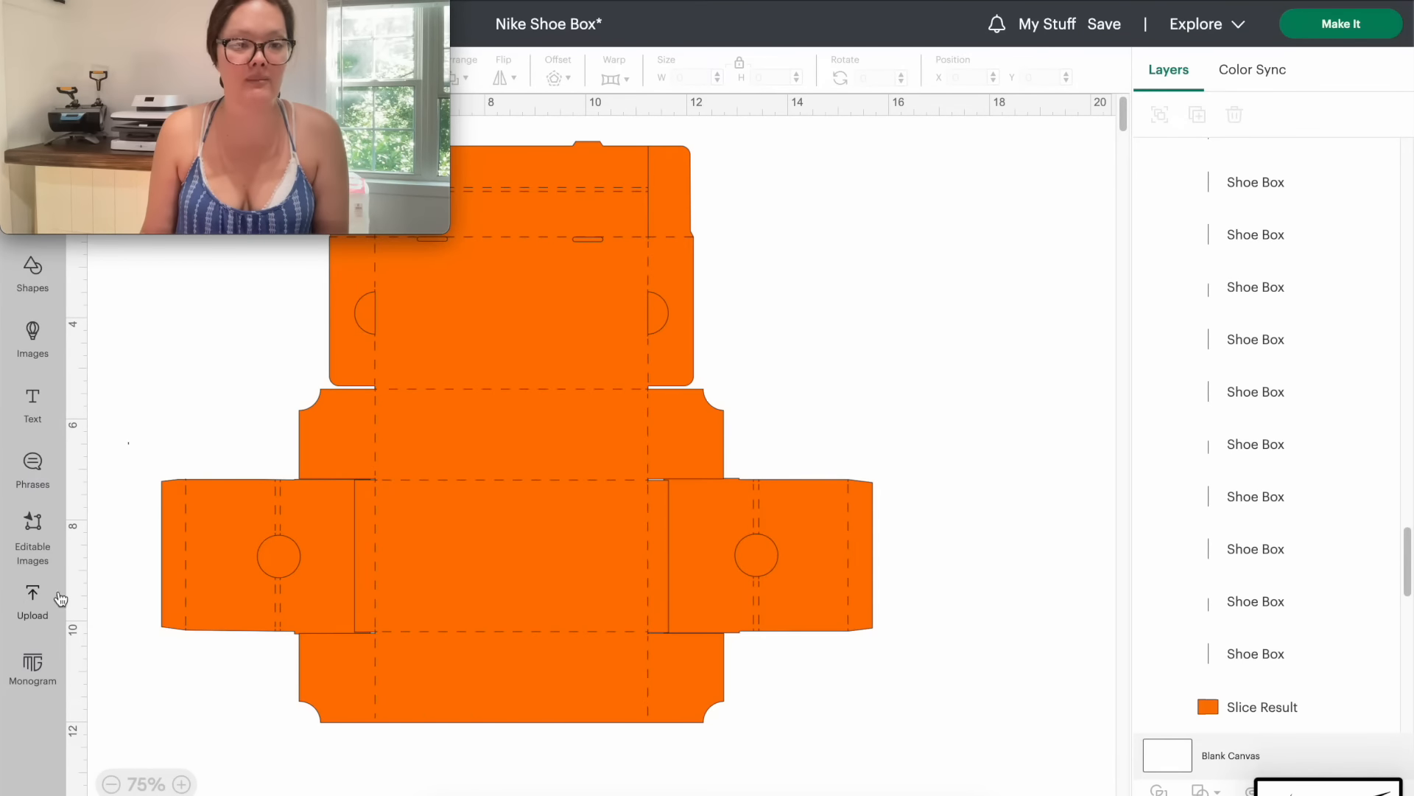
{"action": "left_click", "coordinate": [36, 600]}
{"action": "left_click", "coordinate": [166, 322]}
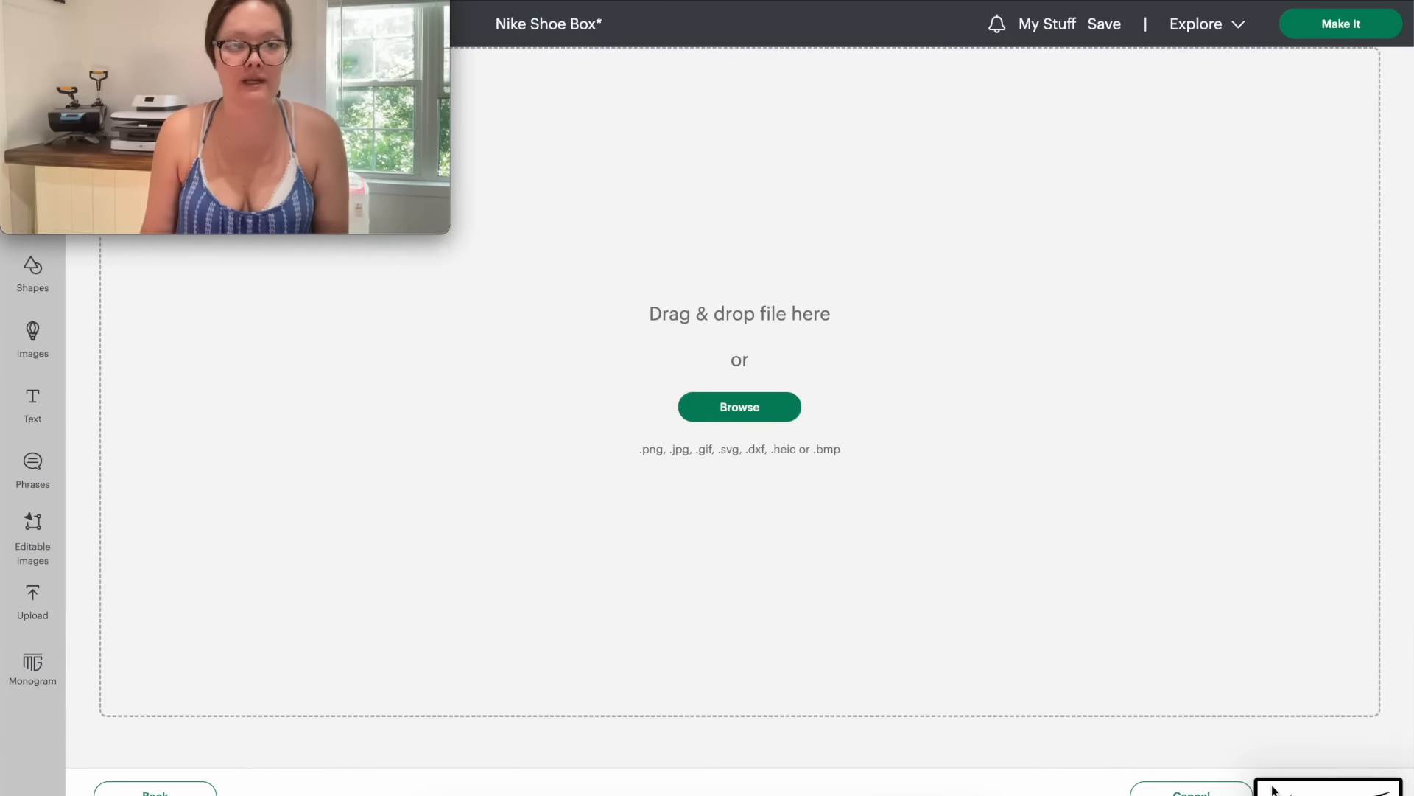
{"action": "left_click_drag", "start_coordinate": [1317, 623], "coordinate": [750, 445]}
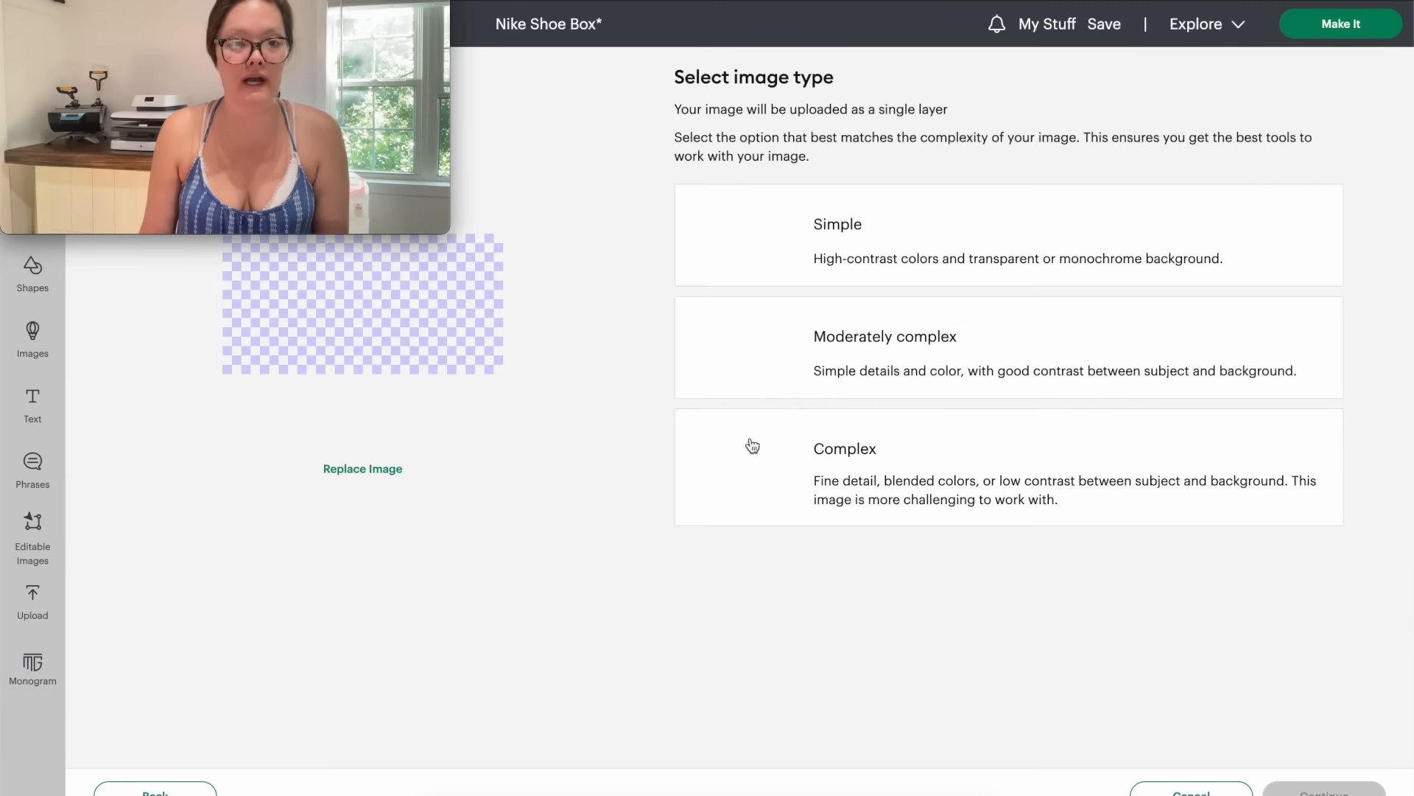
{"action": "left_click", "coordinate": [915, 453]}
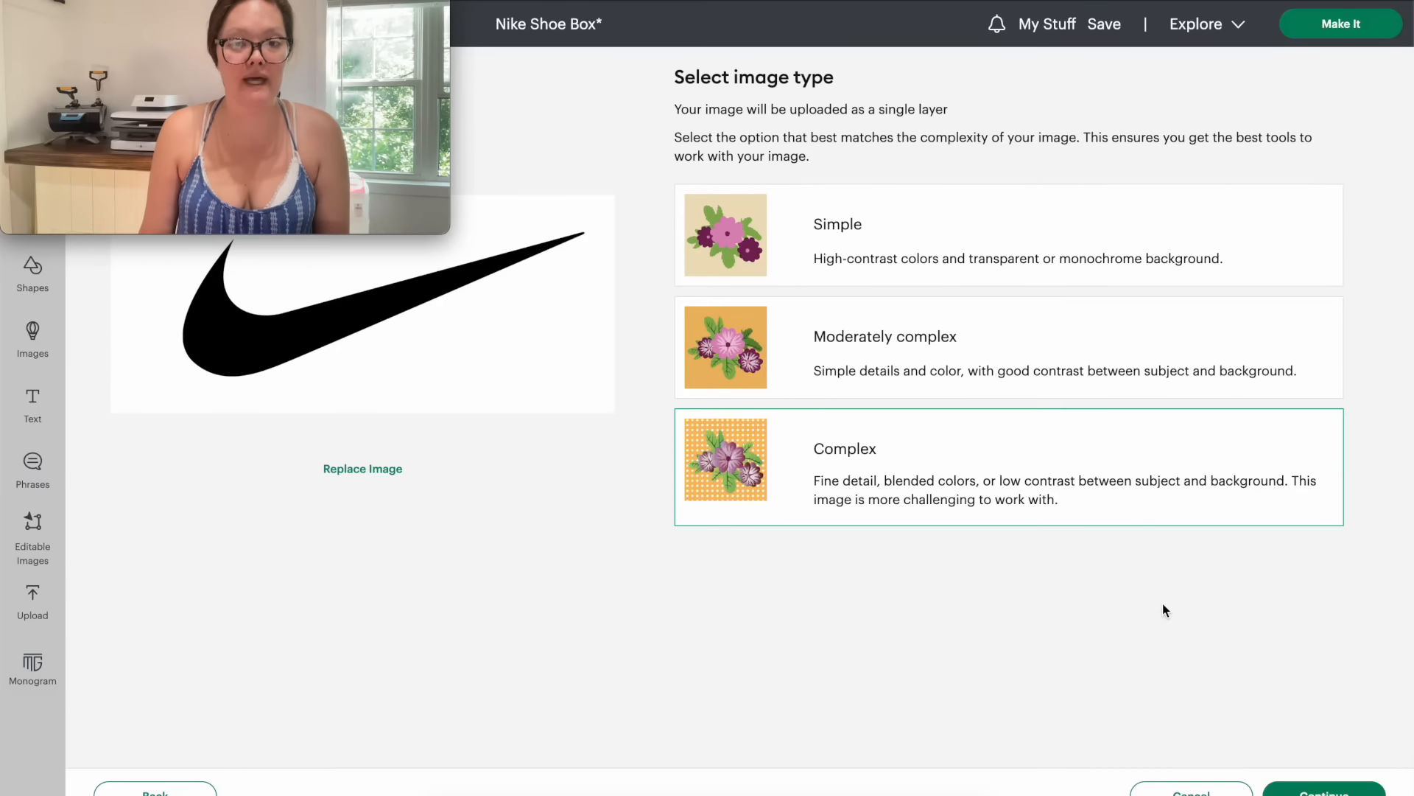
{"action": "left_click", "coordinate": [1324, 789]}
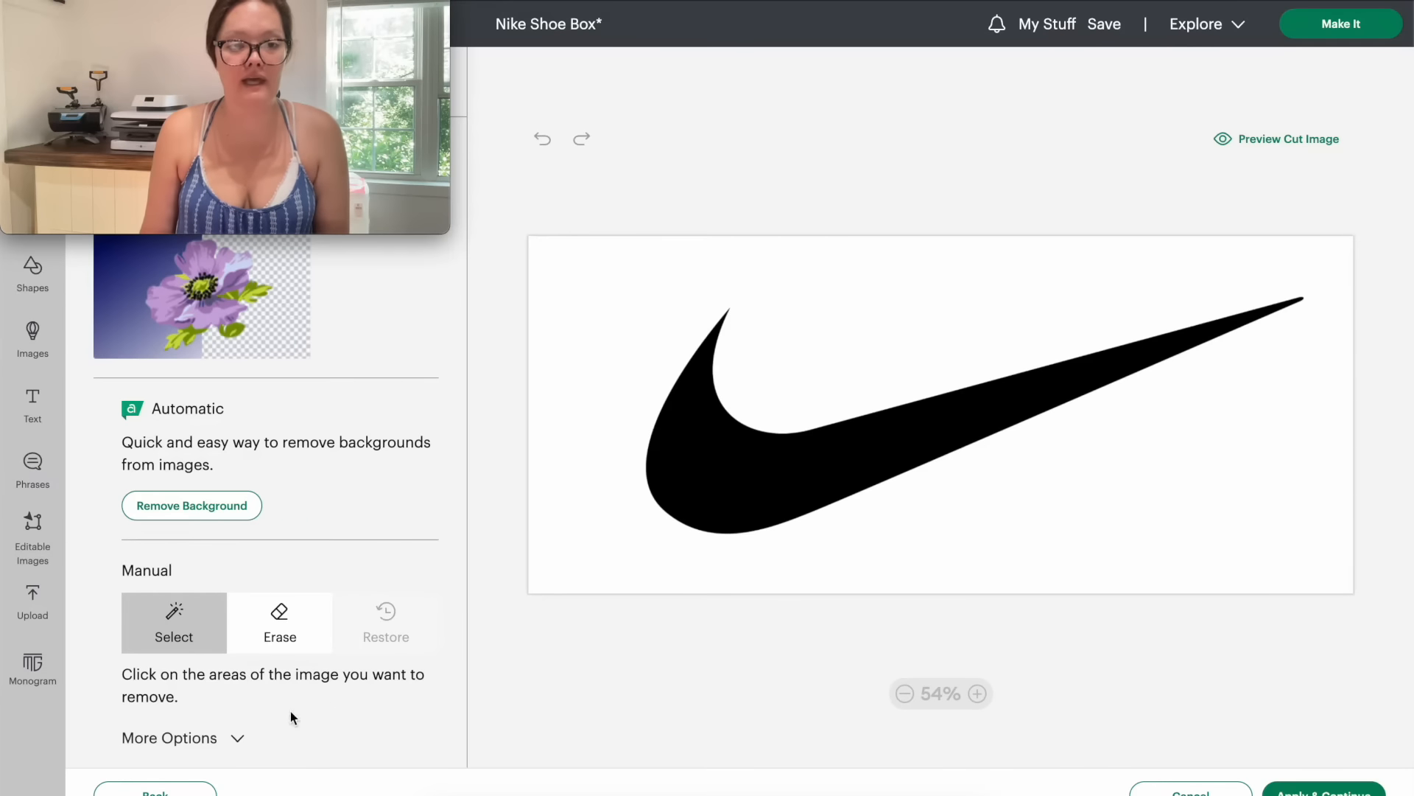
Step: Remove the white background around the swoosh with a color tolerance of 80, preview the cut image, and apply
{"action": "left_click", "coordinate": [234, 737]}
{"action": "left_click_drag", "start_coordinate": [159, 742], "coordinate": [103, 739]}
{"action": "type", "text": "80"}
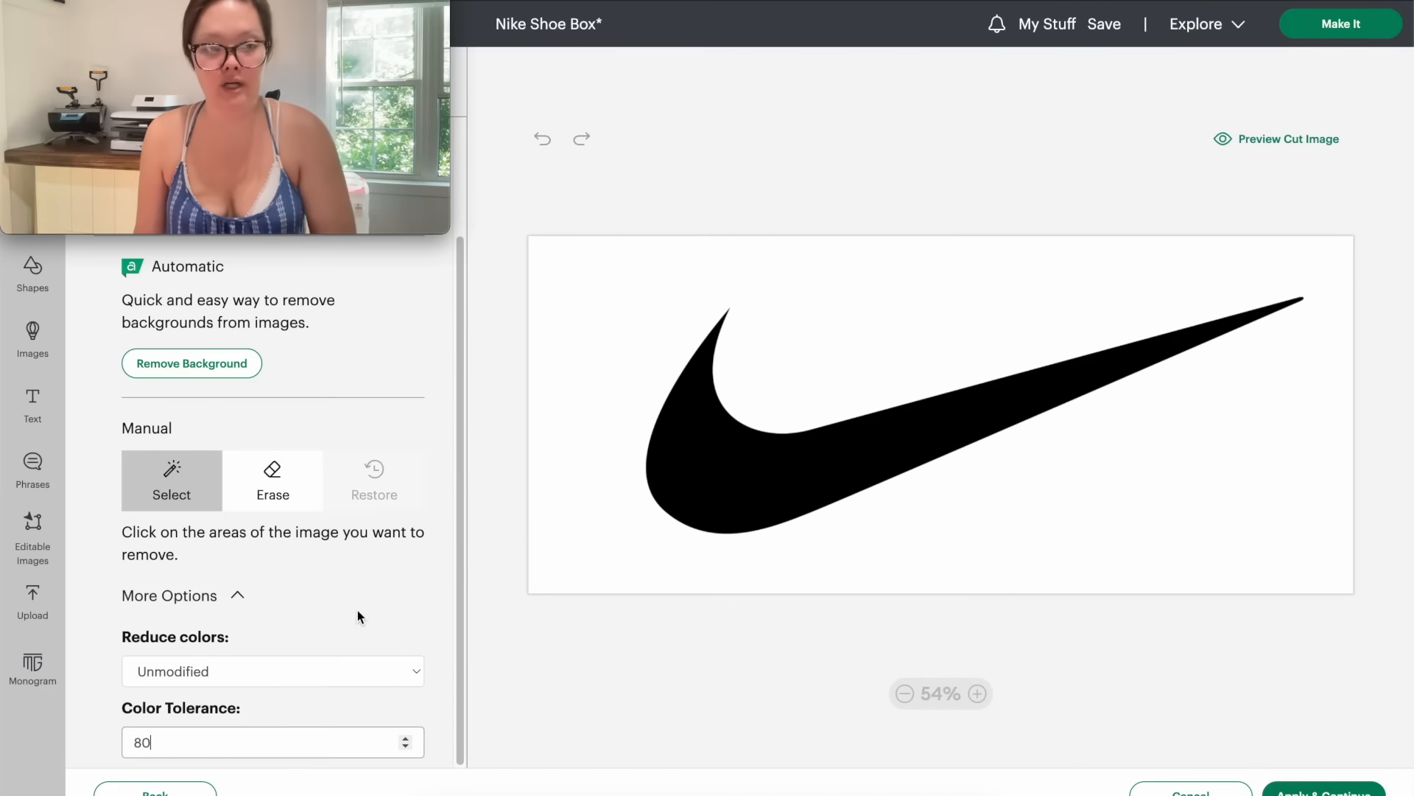
{"action": "left_click", "coordinate": [646, 276]}
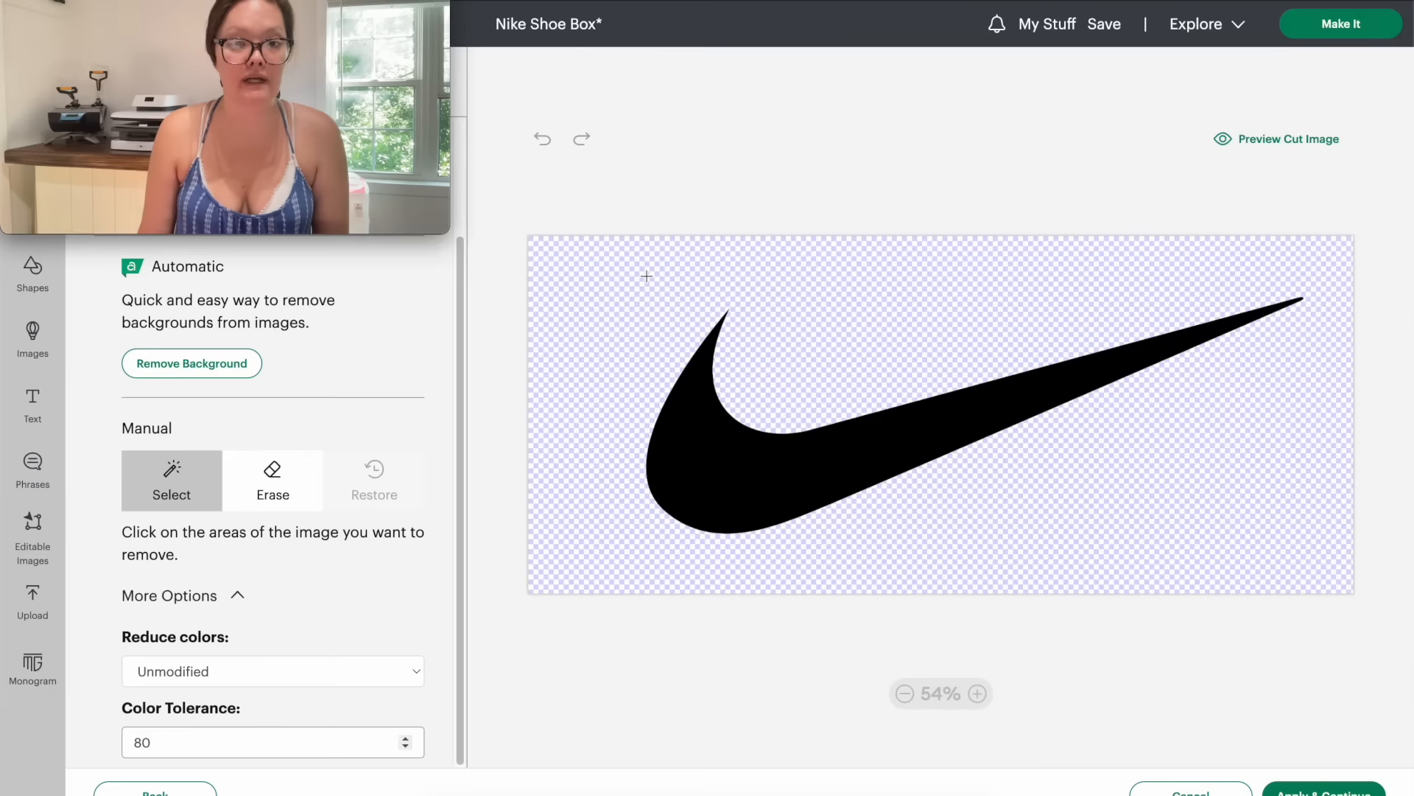
{"action": "left_click", "coordinate": [1284, 141]}
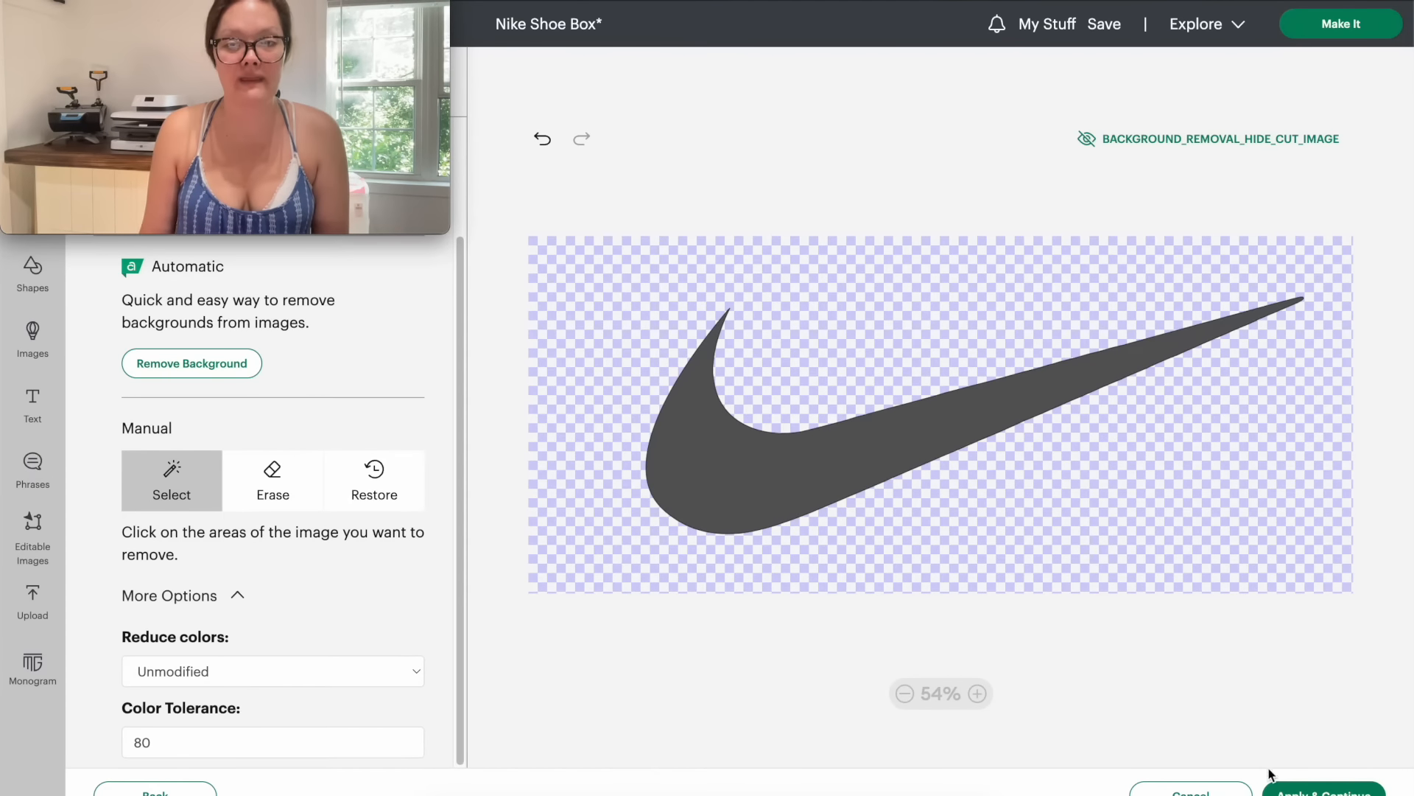
{"action": "left_click", "coordinate": [1324, 790]}
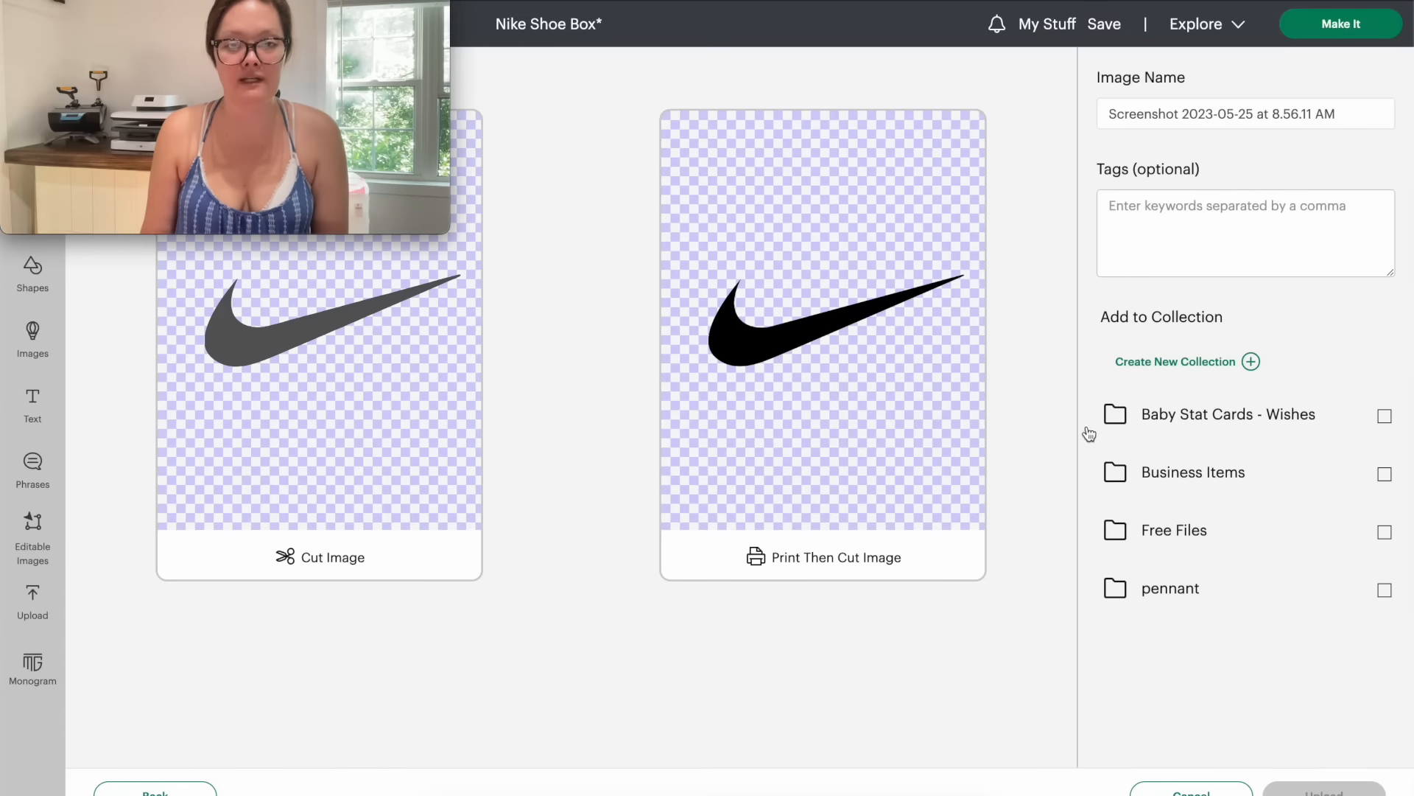
Step: Upload the swoosh as a Cut Image named "nike swoosh"
{"action": "left_click", "coordinate": [369, 305]}
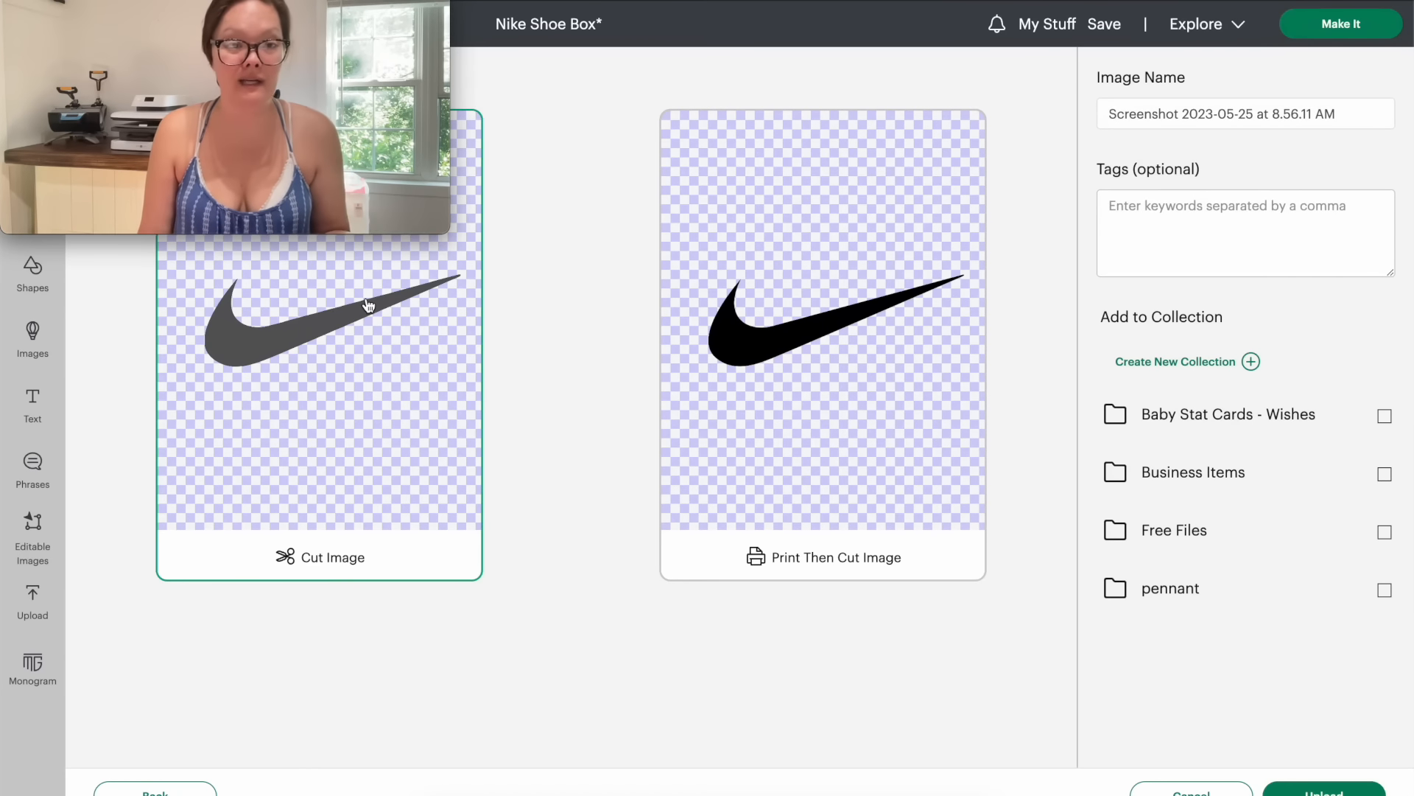
{"action": "triple_click", "coordinate": [1183, 113]}
{"action": "type", "text": "nike swoosh"}
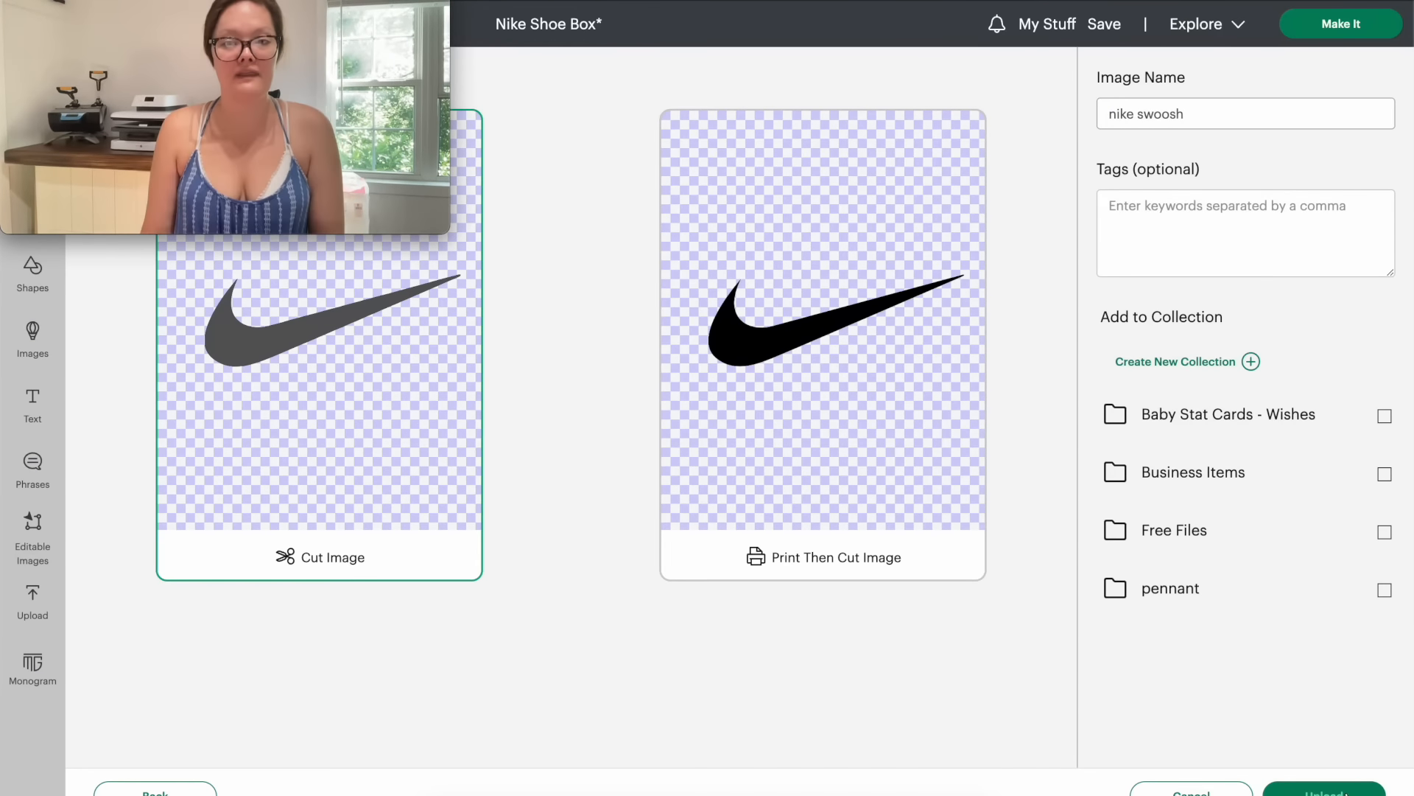
{"action": "left_click", "coordinate": [1323, 790]}
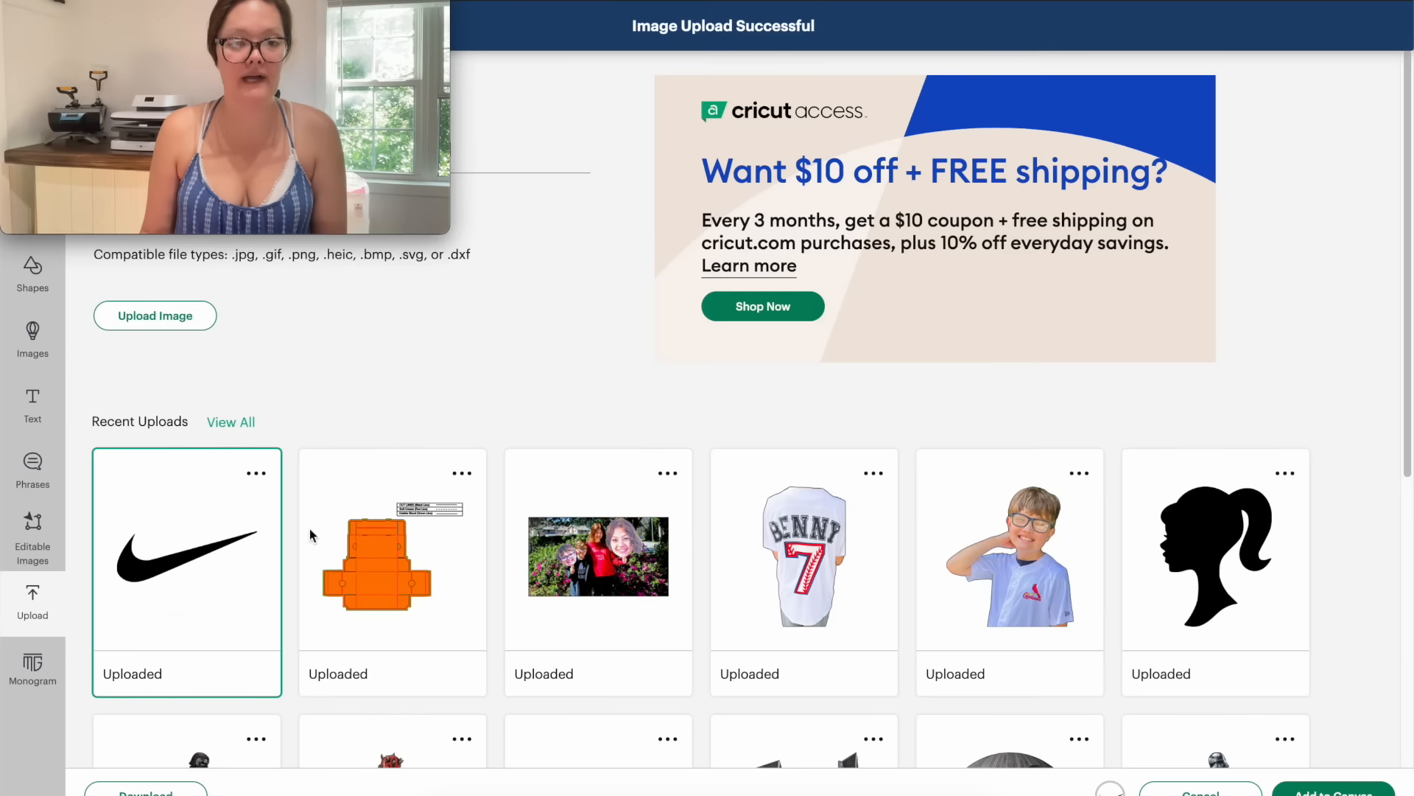
Step: Add the uploaded swoosh to the canvas and move it down over the middle of the box template
{"action": "left_click", "coordinate": [1345, 789]}
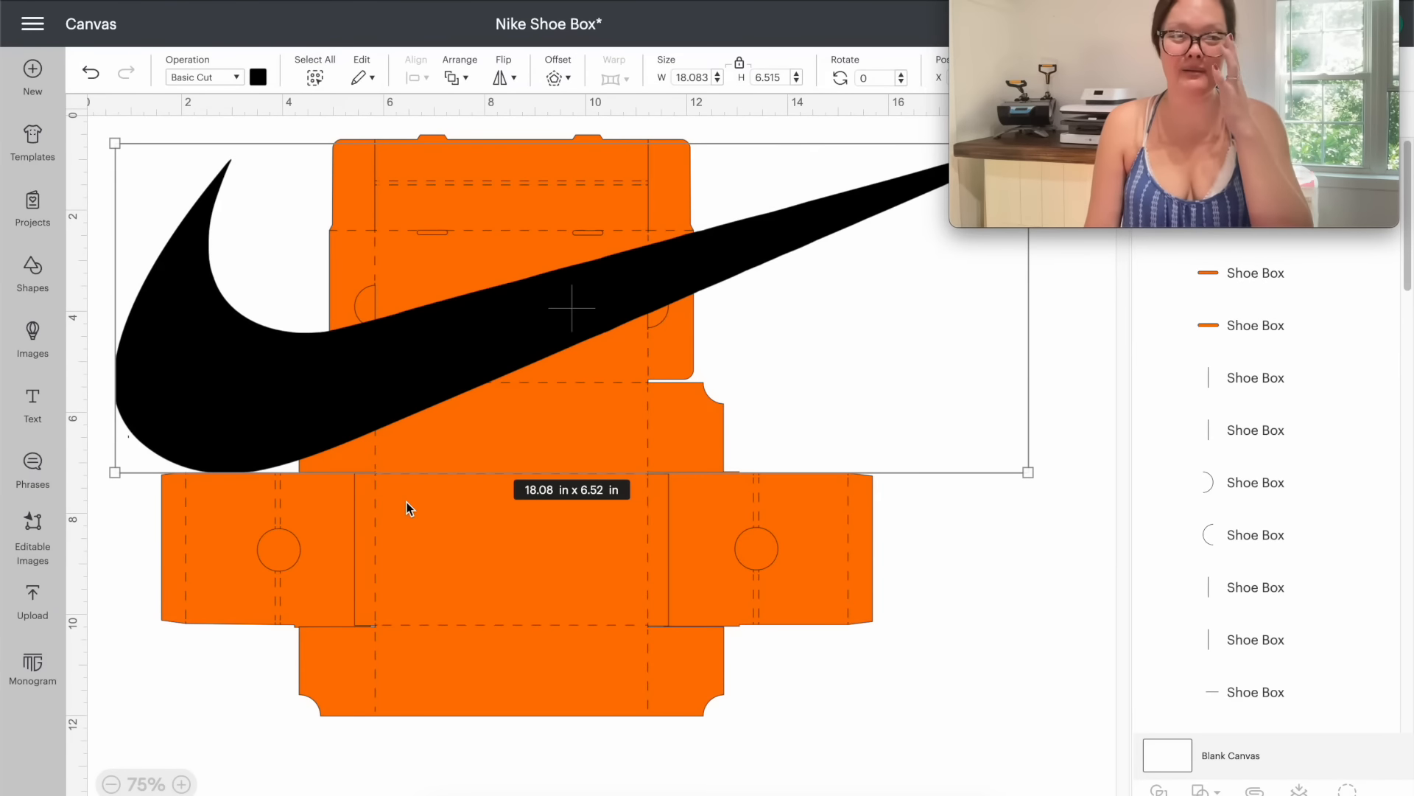
{"action": "left_click_drag", "start_coordinate": [352, 389], "coordinate": [392, 541]}
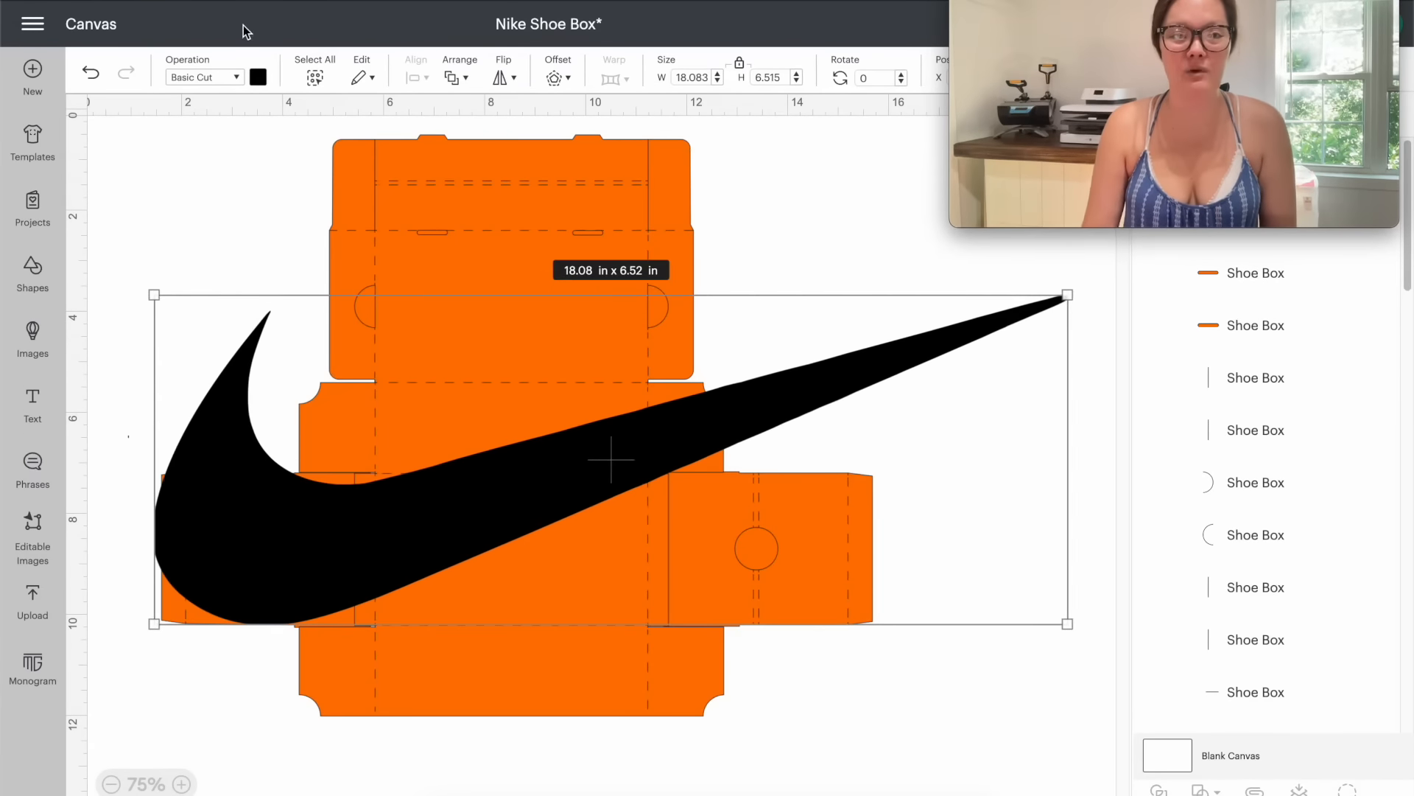
Step: Change the swoosh's material color from the palette to white and deselect it
{"action": "left_click", "coordinate": [259, 79]}
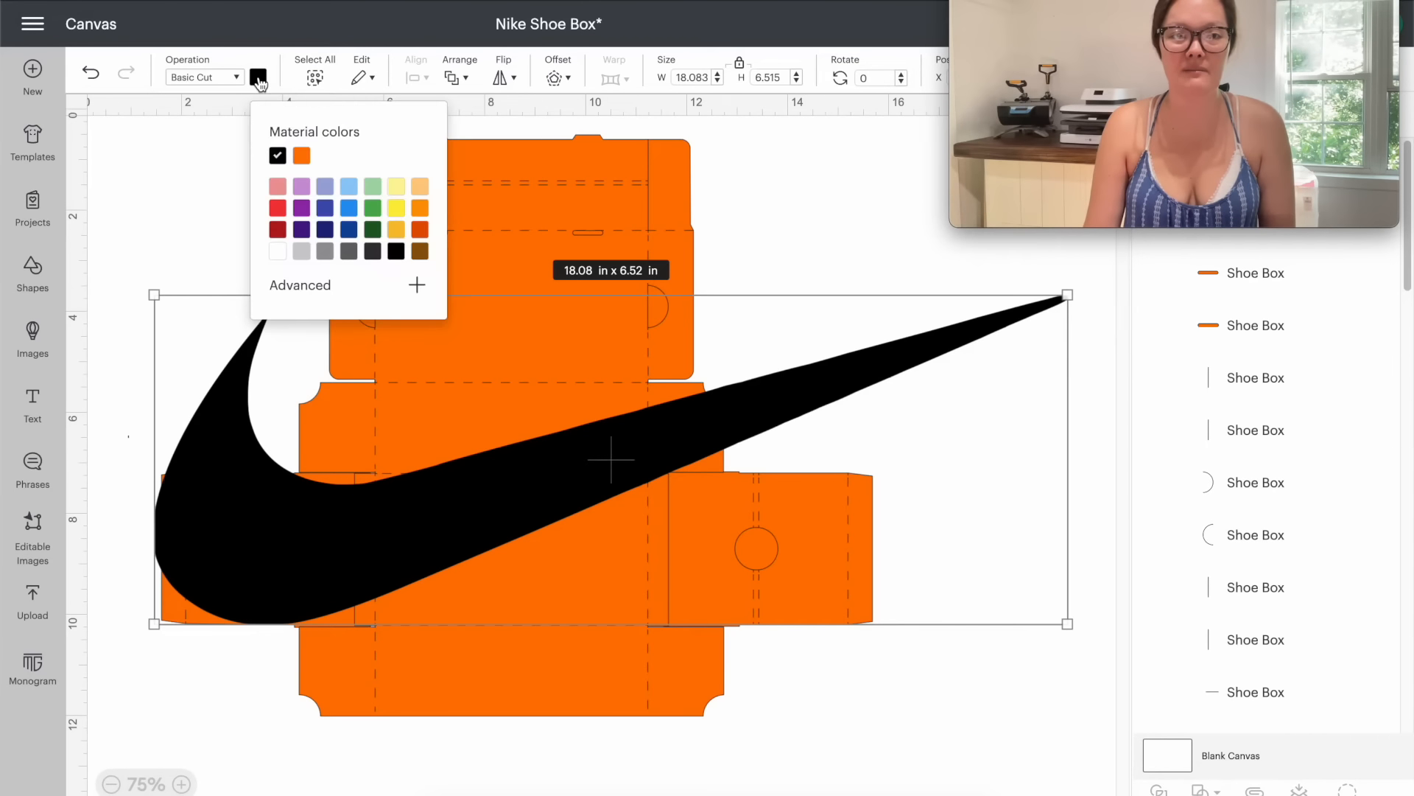
{"action": "left_click", "coordinate": [278, 252]}
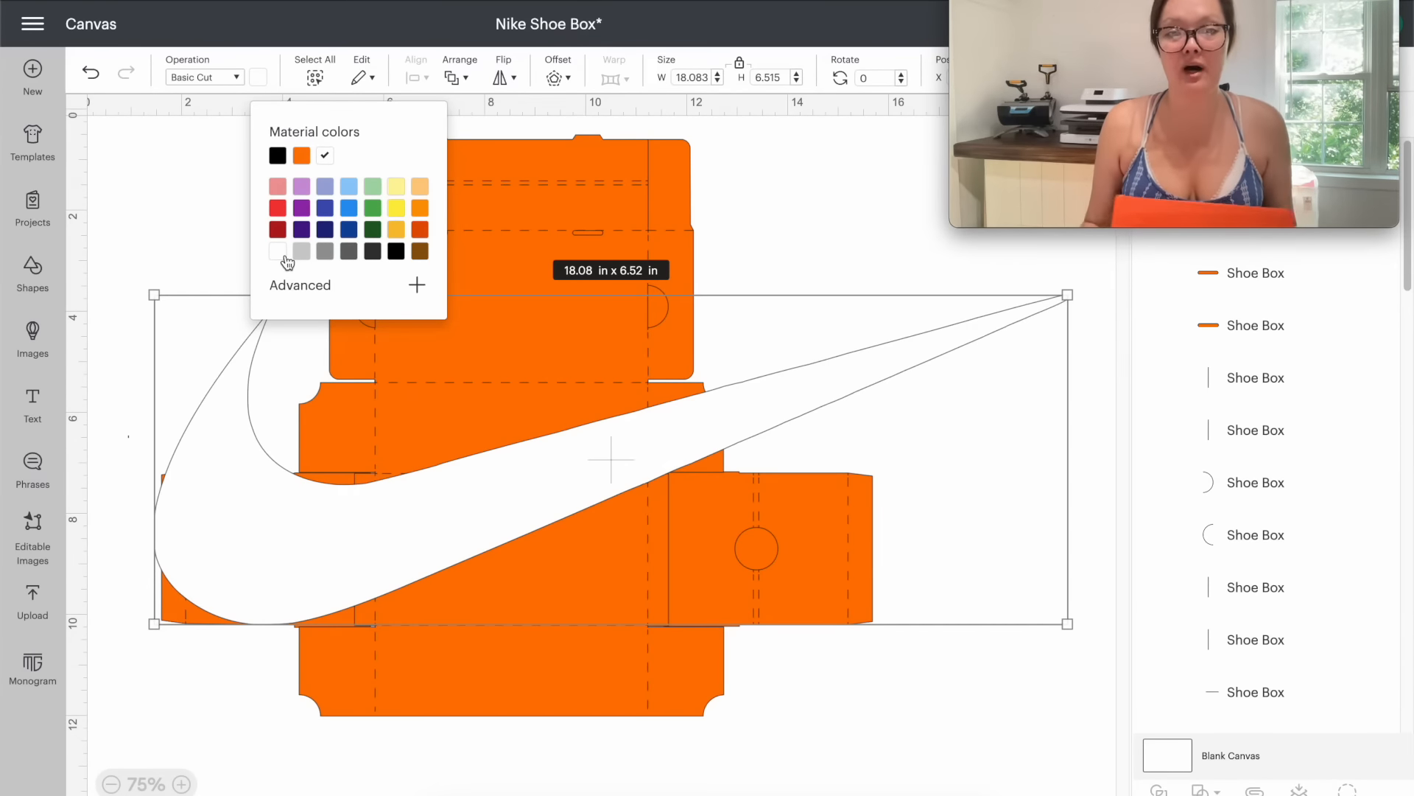
{"action": "left_click", "coordinate": [803, 211]}
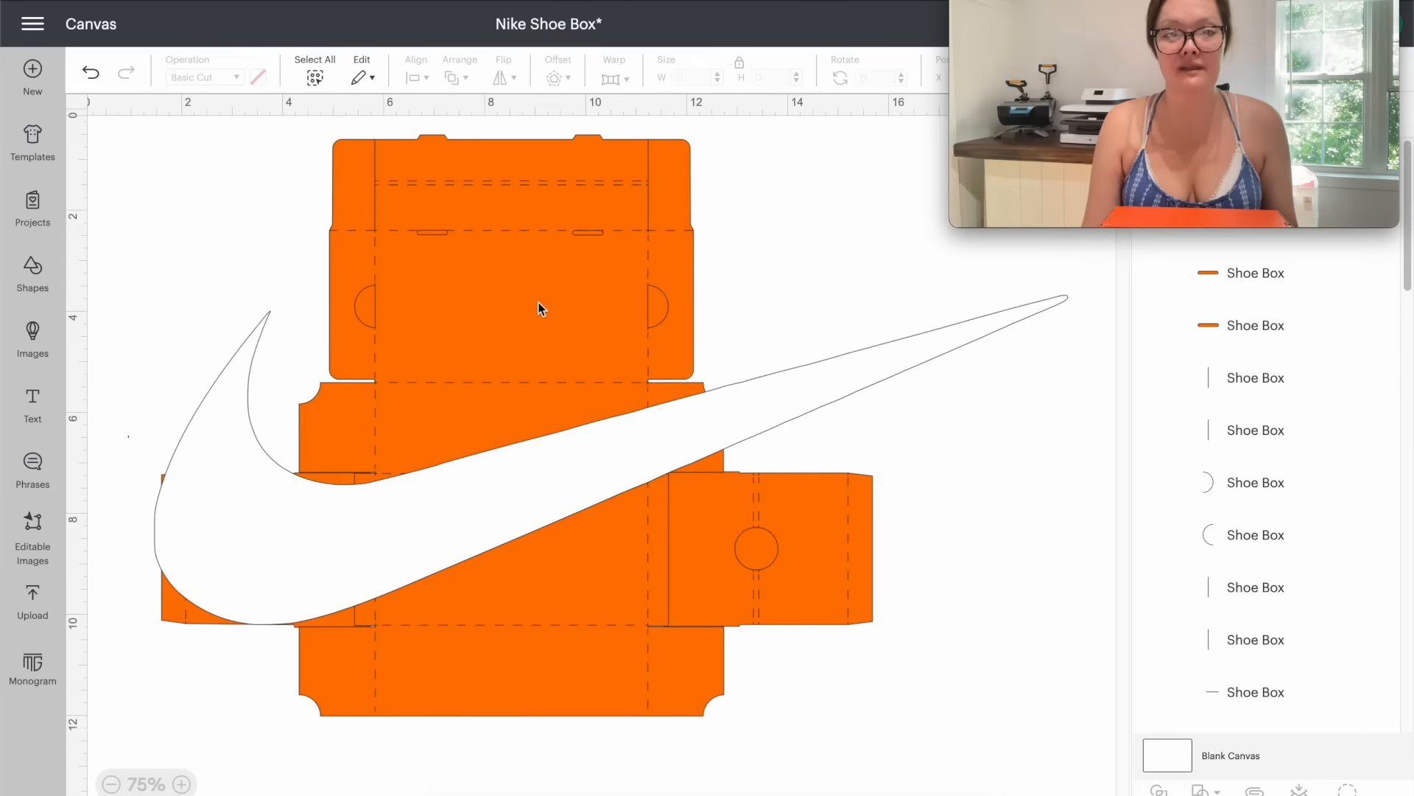
Step: Shrink the white swoosh to about 2.94 × 1.06 in and center it on the box's lid panel
{"action": "left_click_drag", "start_coordinate": [362, 560], "coordinate": [531, 528]}
{"action": "left_click_drag", "start_coordinate": [321, 265], "coordinate": [935, 489]}
{"action": "left_click_drag", "start_coordinate": [1010, 537], "coordinate": [489, 308]}
{"action": "left_click_drag", "start_coordinate": [406, 245], "coordinate": [518, 285]}
{"action": "left_click_drag", "start_coordinate": [611, 338], "coordinate": [519, 318]}
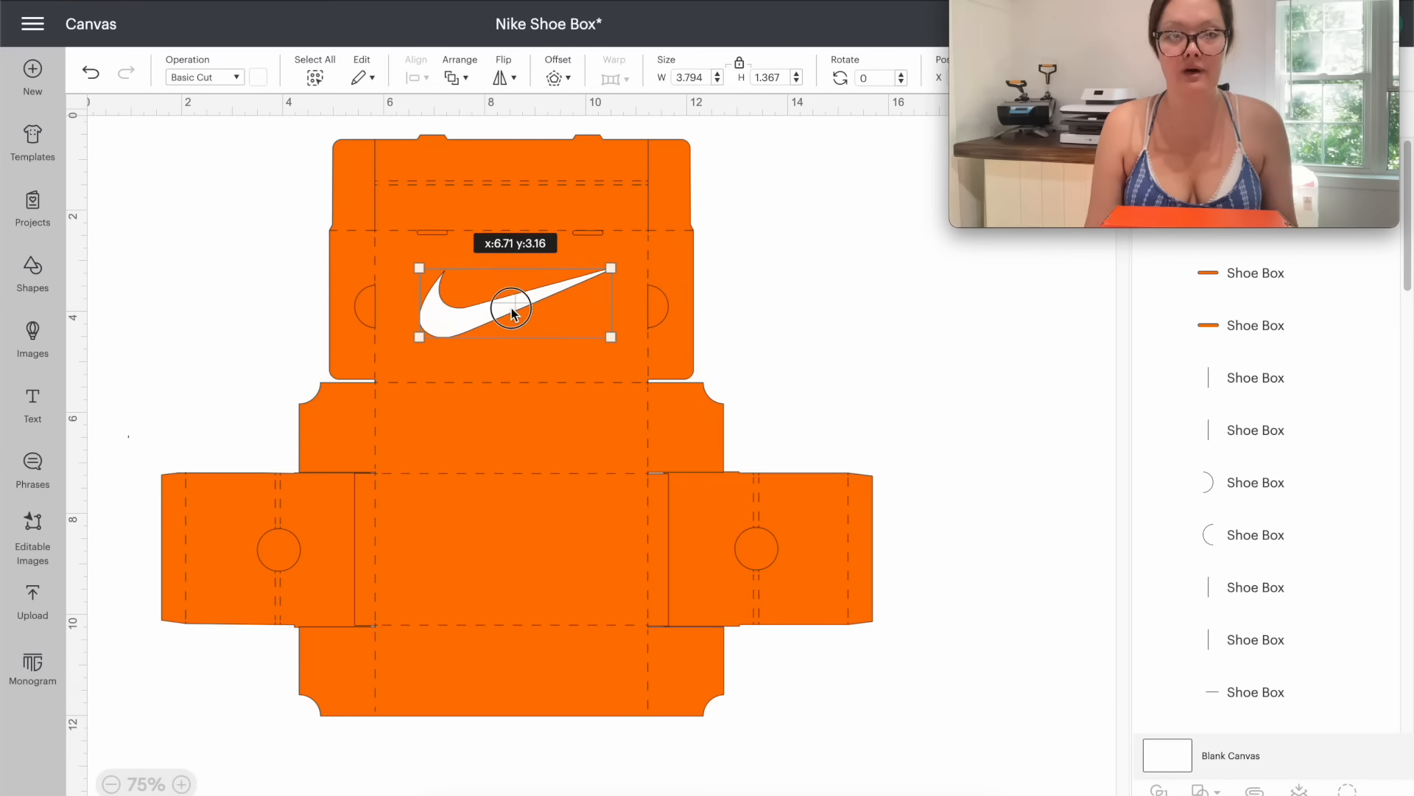
{"action": "left_click_drag", "start_coordinate": [419, 269], "coordinate": [436, 275]}
{"action": "left_click_drag", "start_coordinate": [524, 307], "coordinate": [516, 307]}
{"action": "left_click_drag", "start_coordinate": [414, 271], "coordinate": [442, 291]}
{"action": "left_click_drag", "start_coordinate": [499, 328], "coordinate": [487, 321]}
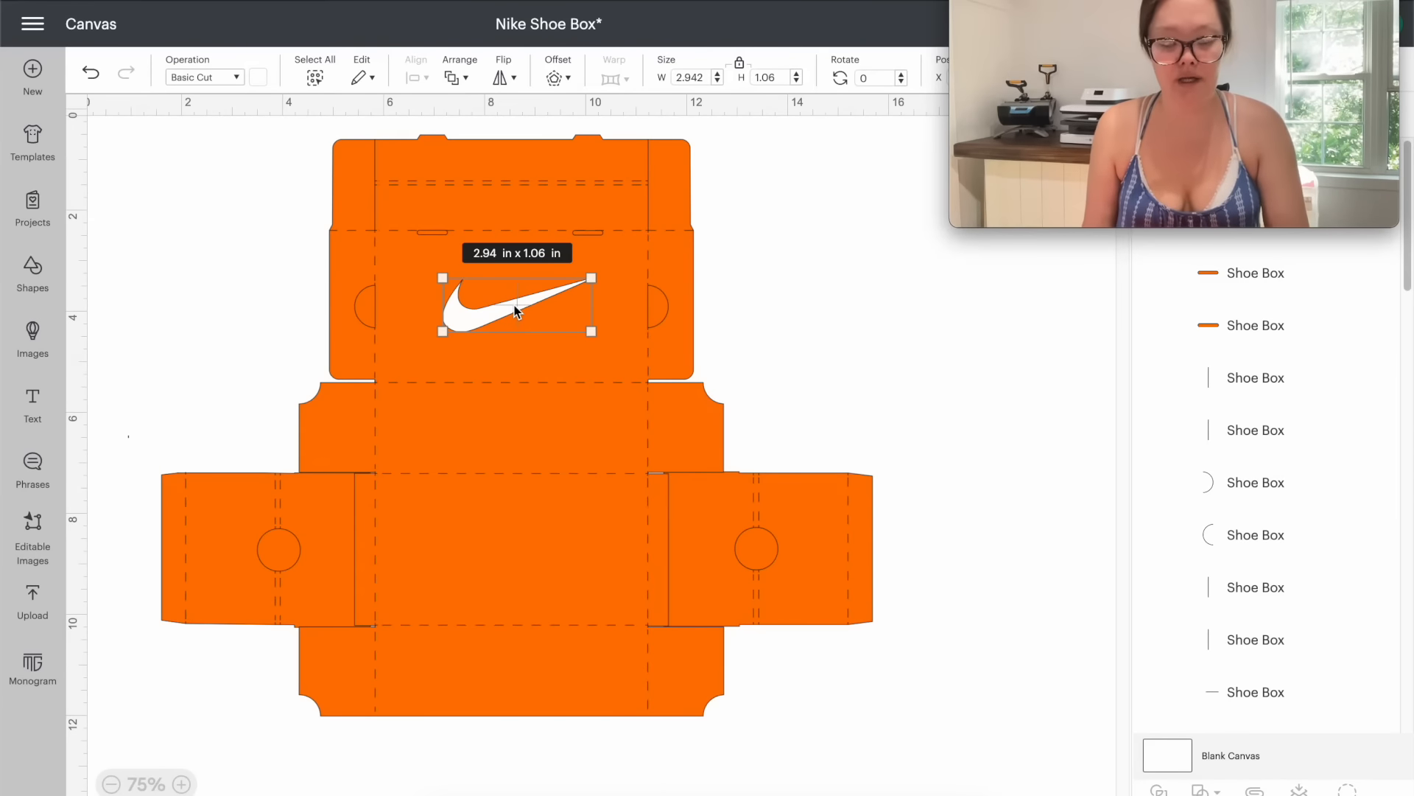
Step: Place a copy of the swoosh, rotated 90° and shrunk to about 0.78 × 0.28 in, near the top of the lid's left side flap
{"action": "key", "text": "super+v"}
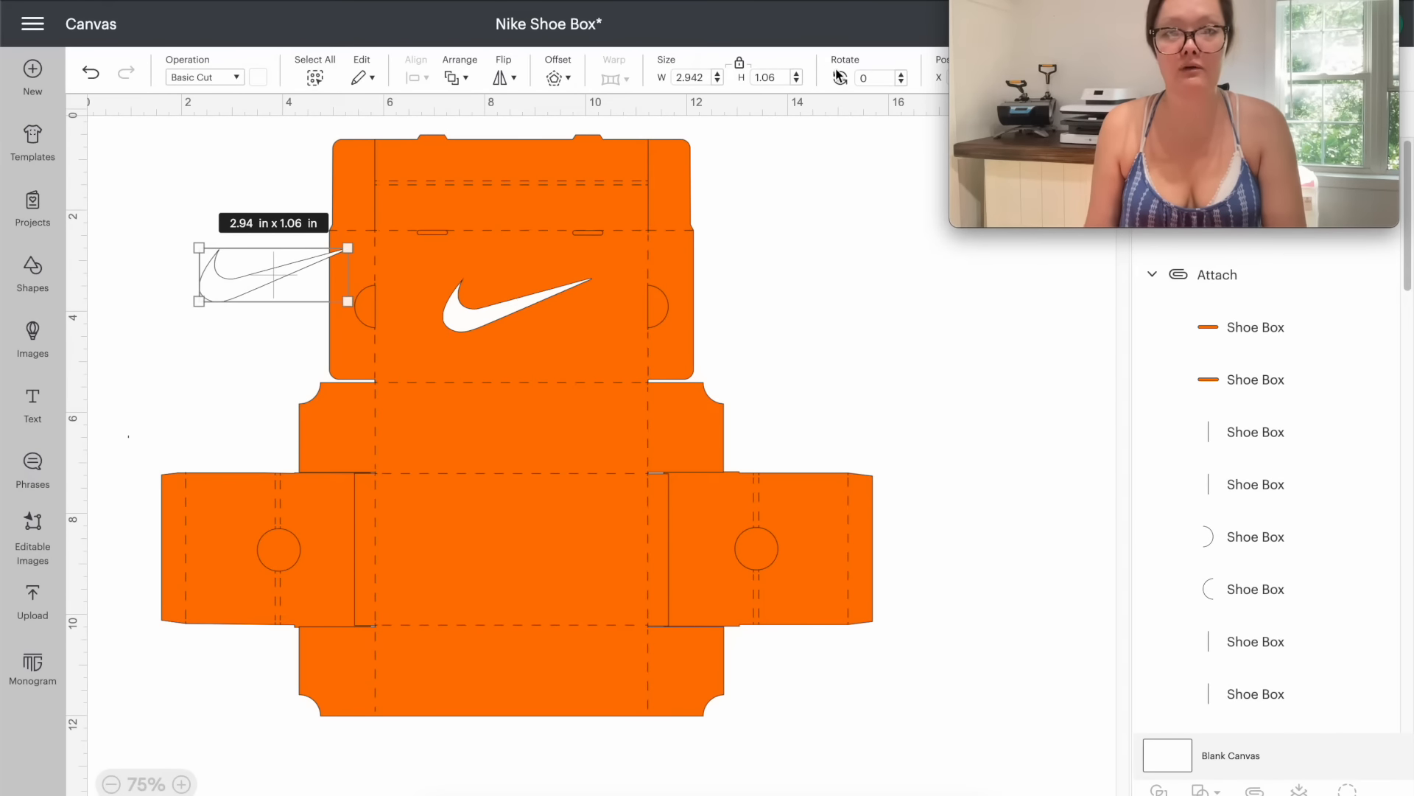
{"action": "left_click", "coordinate": [857, 78]}
{"action": "type", "text": "90"}
{"action": "key", "text": "Return"}
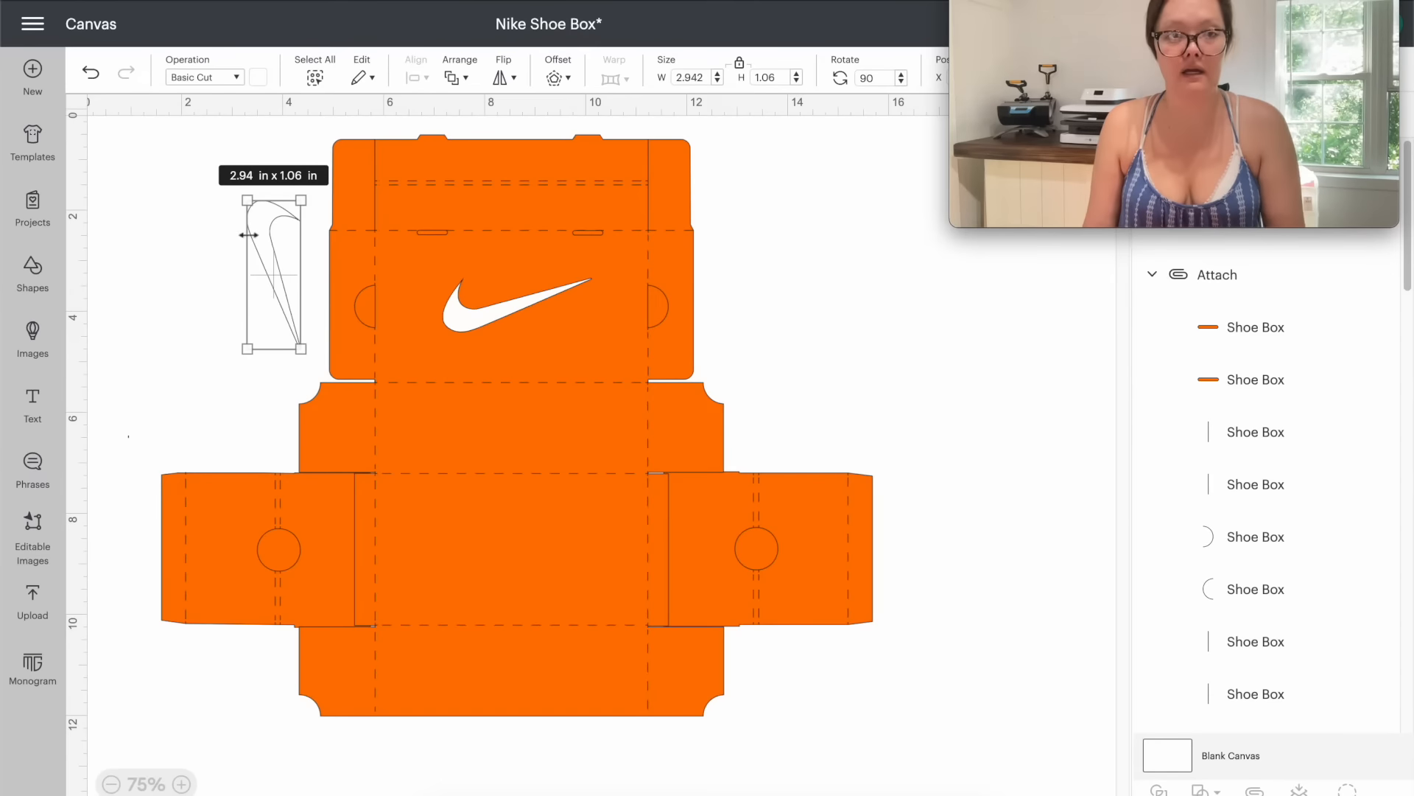
{"action": "left_click_drag", "start_coordinate": [271, 240], "coordinate": [371, 282]}
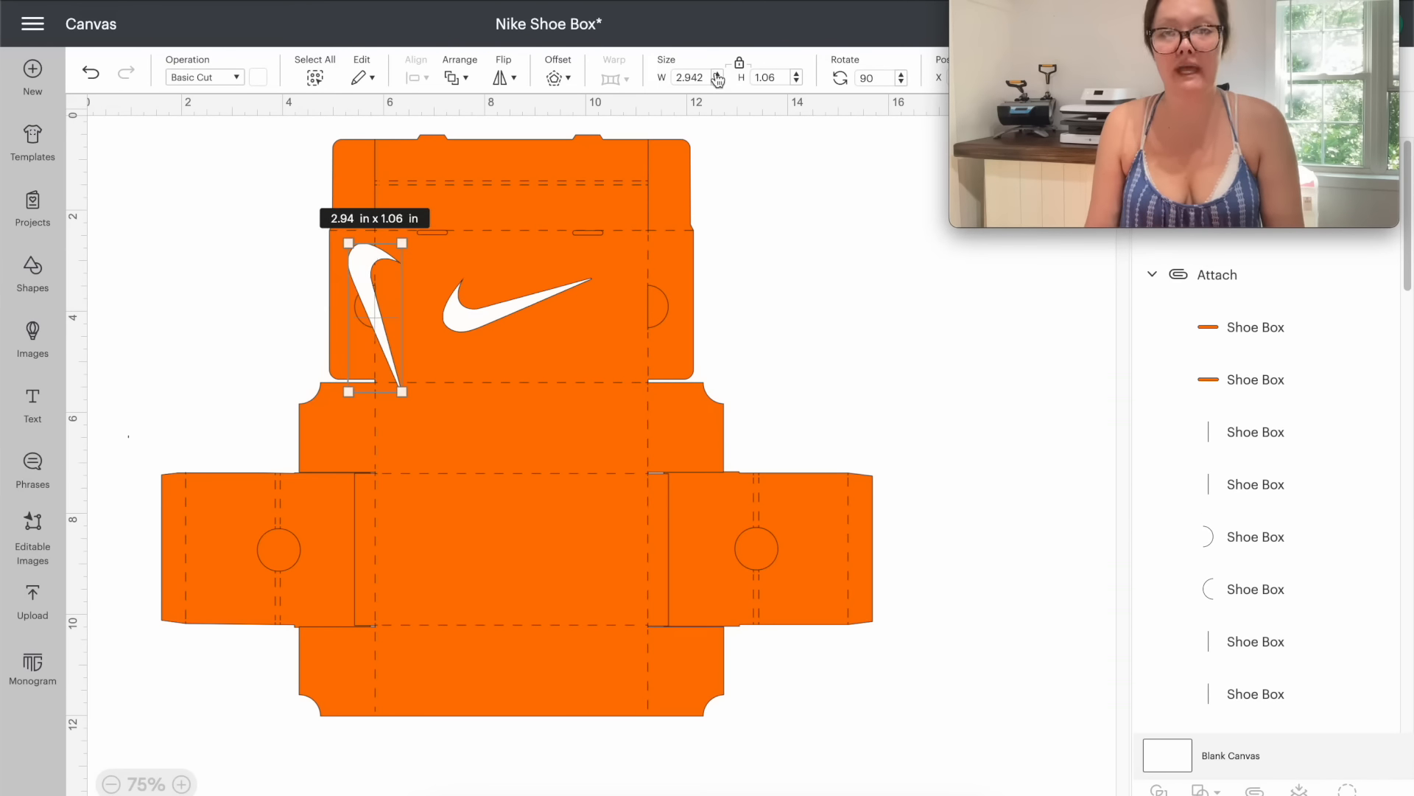
{"action": "left_click_drag", "start_coordinate": [402, 392], "coordinate": [374, 266]}
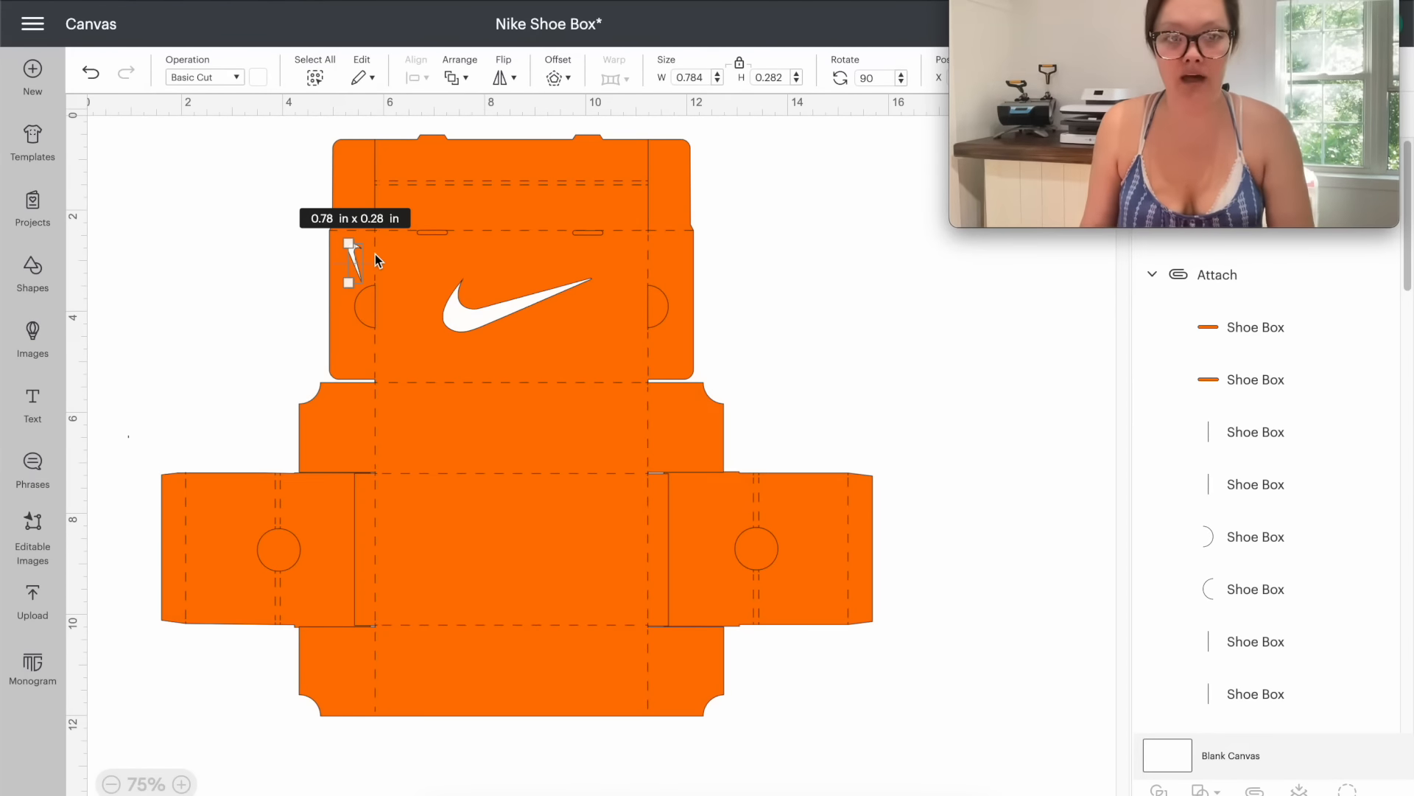
Step: Place a copy of the small swoosh near the bottom of the lid's right side flap, turned half a turn from the left one
{"action": "key", "text": "ctrl+v"}
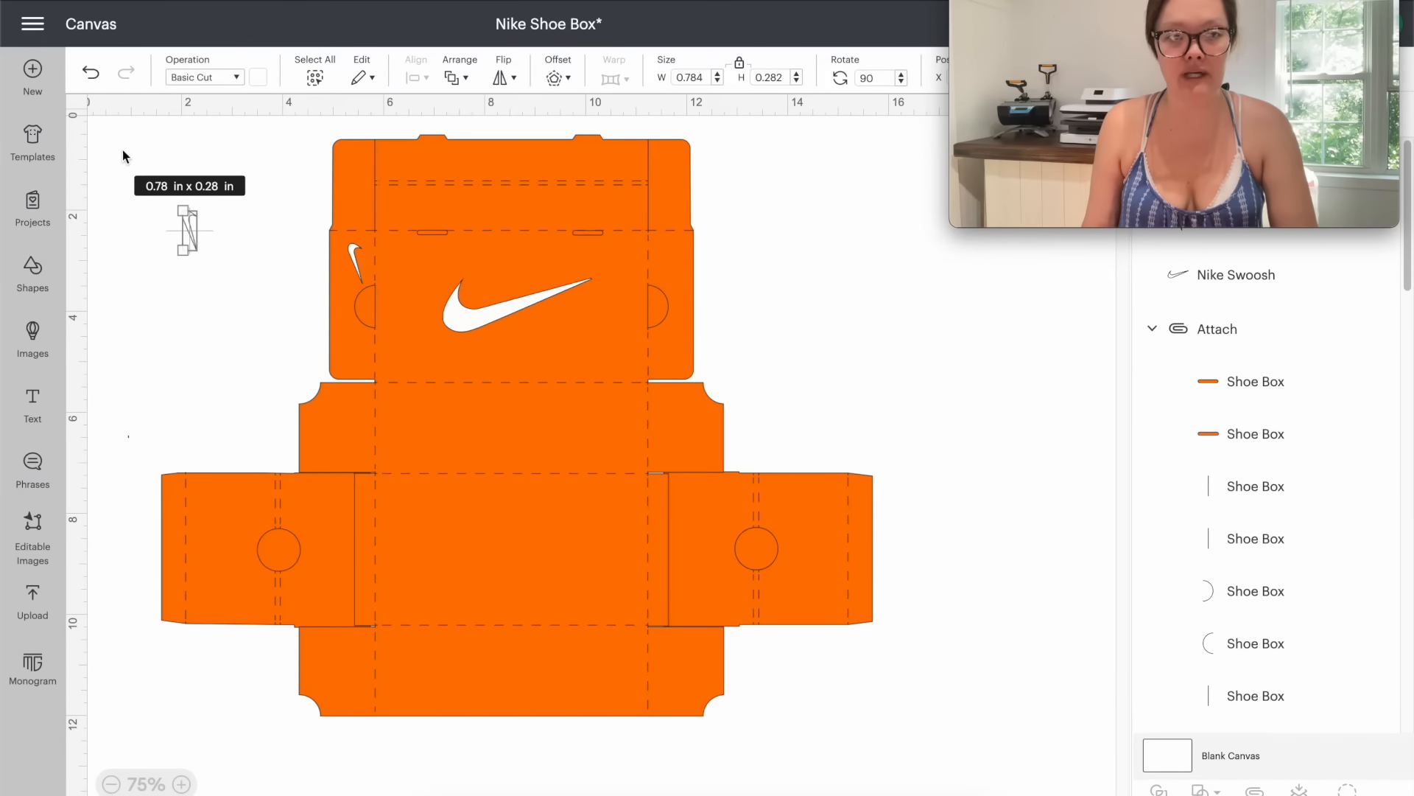
{"action": "left_click_drag", "start_coordinate": [190, 228], "coordinate": [667, 347]}
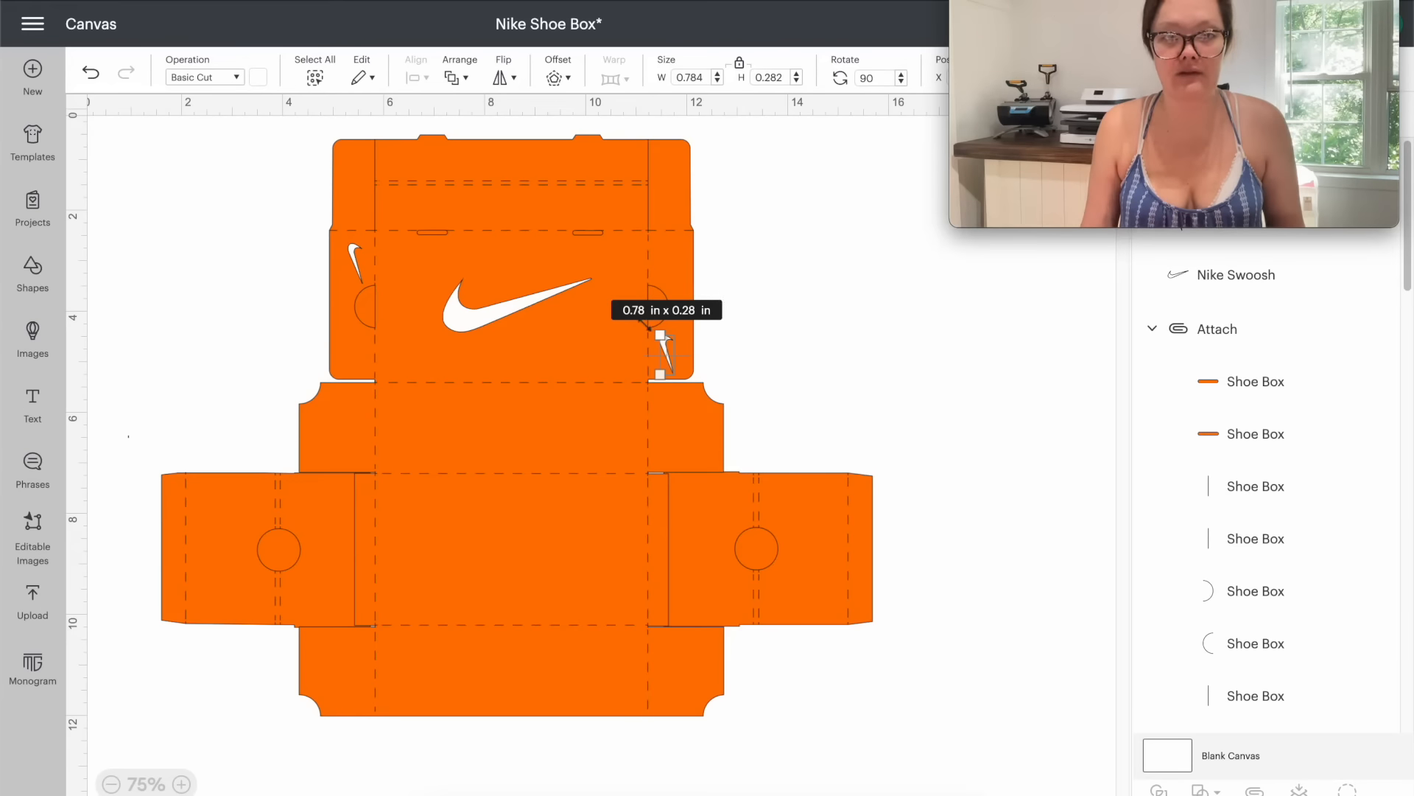
{"action": "left_click_drag", "start_coordinate": [650, 329], "coordinate": [715, 462]}
{"action": "left_click", "coordinate": [1027, 604]}
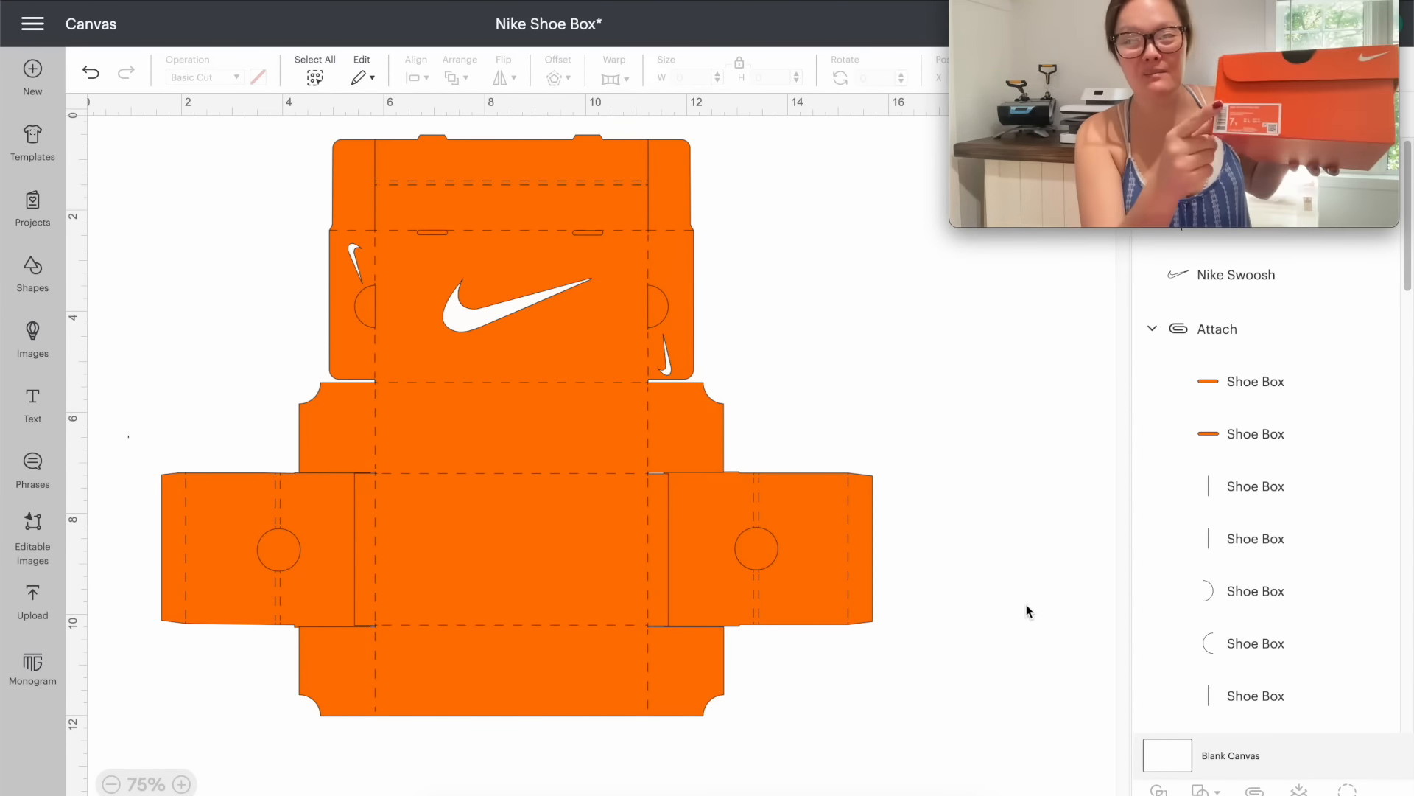